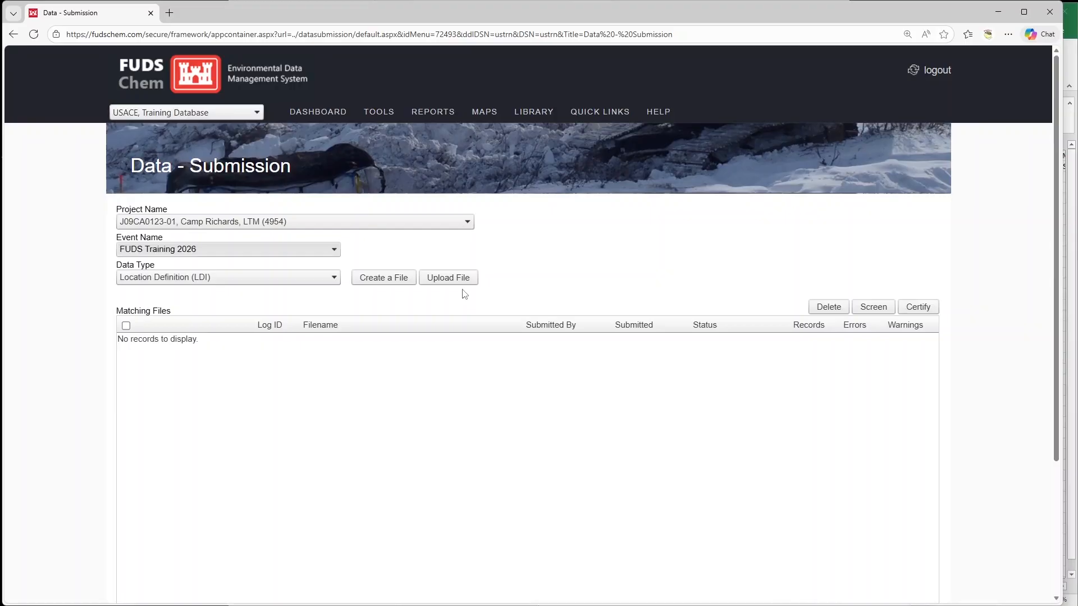
# Create a new Location Definition (LDI) file and set the record's location ID to CRB-MW-099
pyautogui.click(379, 278)
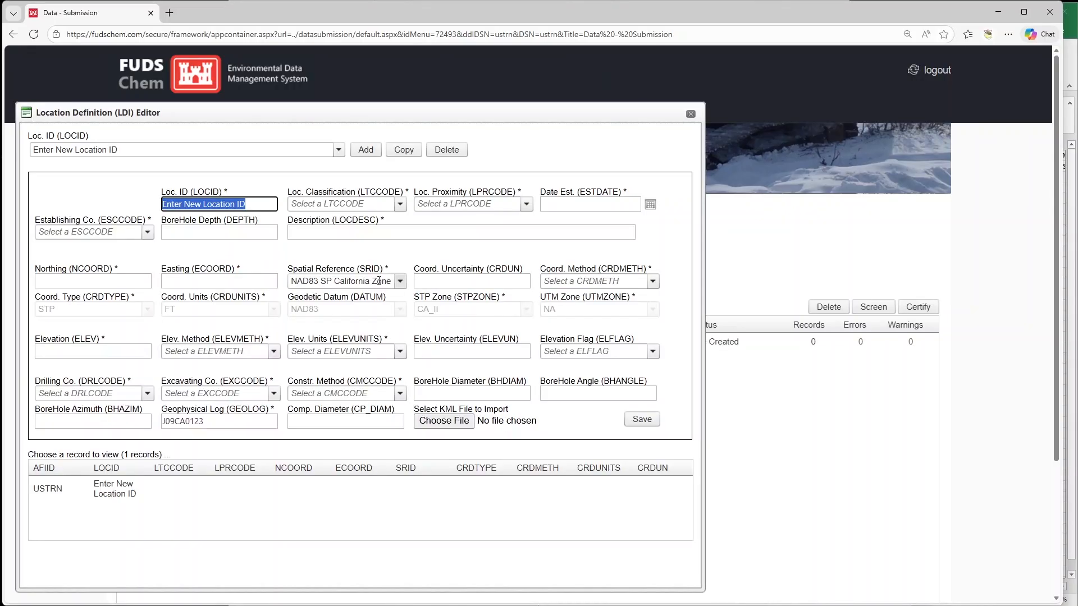
pyautogui.click(259, 202)
pyautogui.press('BackSpace')
pyautogui.press('BackSpace')
pyautogui.press('BackSpace')
pyautogui.press('BackSpace')
pyautogui.press('BackSpace')
pyautogui.press('BackSpace')
pyautogui.press('BackSpace')
pyautogui.press('BackSpace')
pyautogui.press('BackSpace')
pyautogui.press('BackSpace')
pyautogui.press('BackSpace')
pyautogui.press('BackSpace')
pyautogui.press('BackSpace')
pyautogui.press('BackSpace')
pyautogui.press('BackSpace')
pyautogui.press('BackSpace')
pyautogui.press('BackSpace')
pyautogui.press('BackSpace')
pyautogui.press('BackSpace')
pyautogui.press('BackSpace')
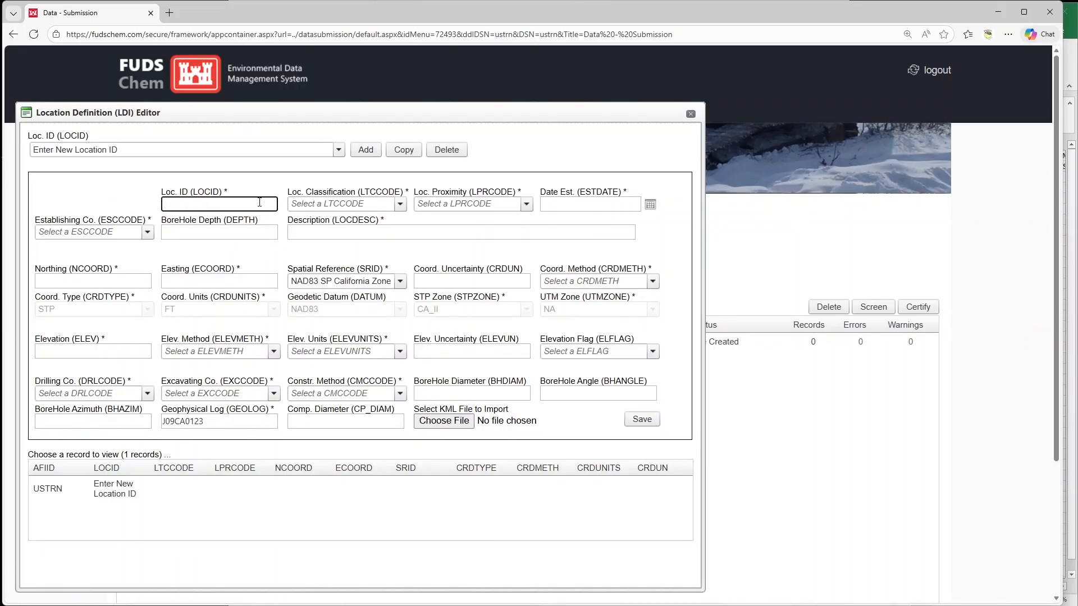
pyautogui.write('CRB-MW-099')
pyautogui.click(266, 192)
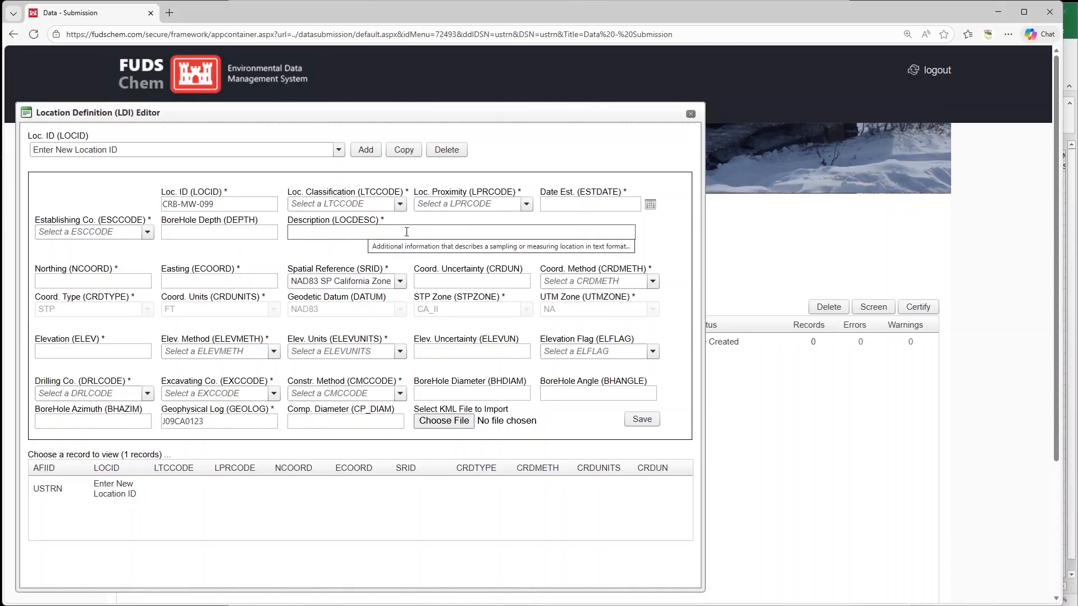
# Choose NAD83 SP California Zone 2, Feet (2226) as the spatial reference, save the location record and close the editor
pyautogui.click(401, 282)
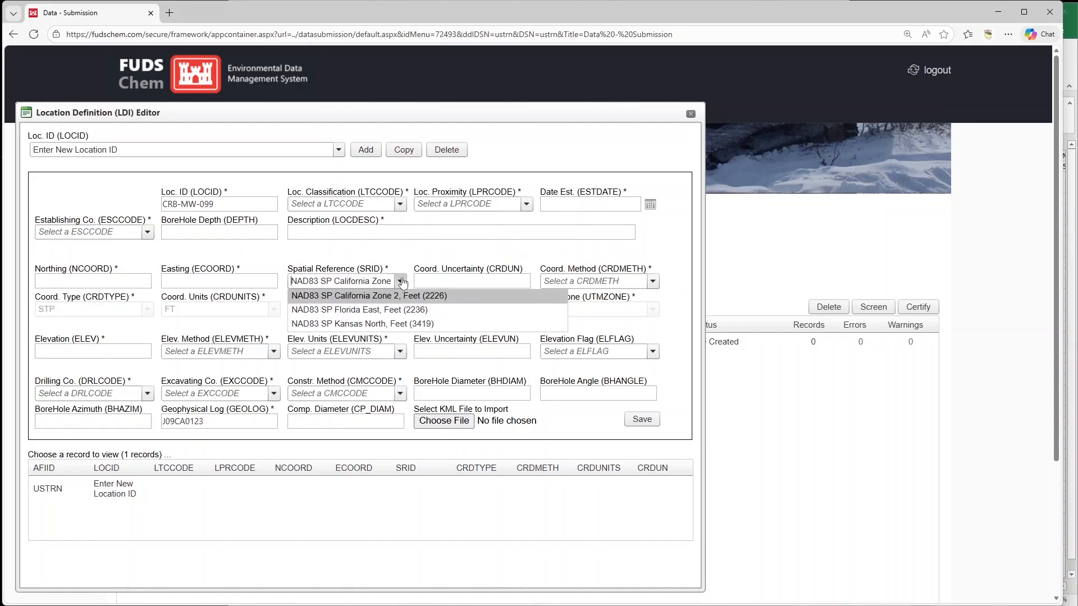
pyautogui.click(461, 297)
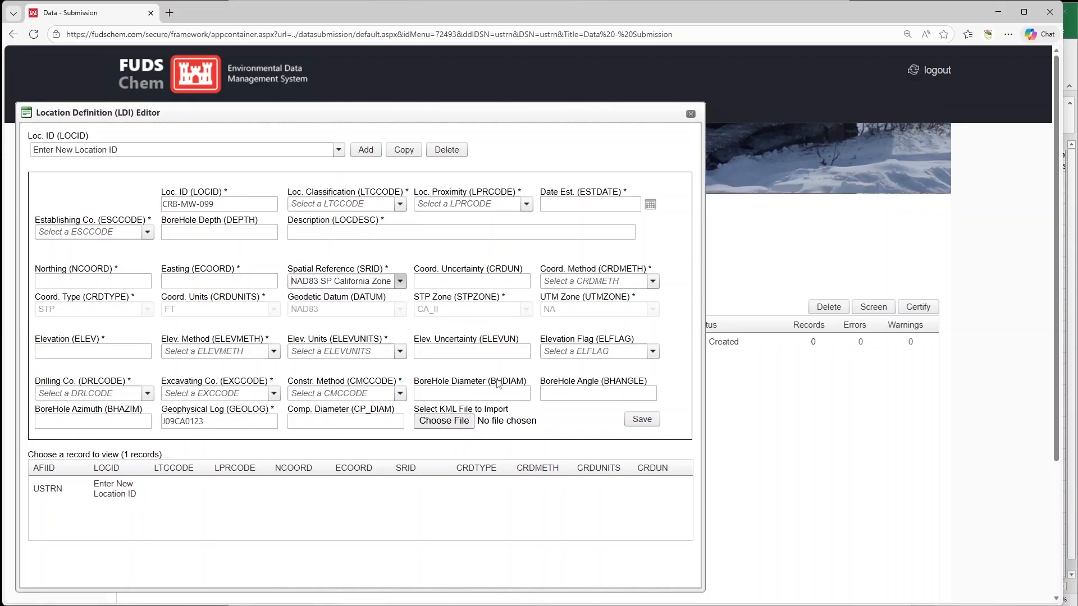
pyautogui.click(643, 419)
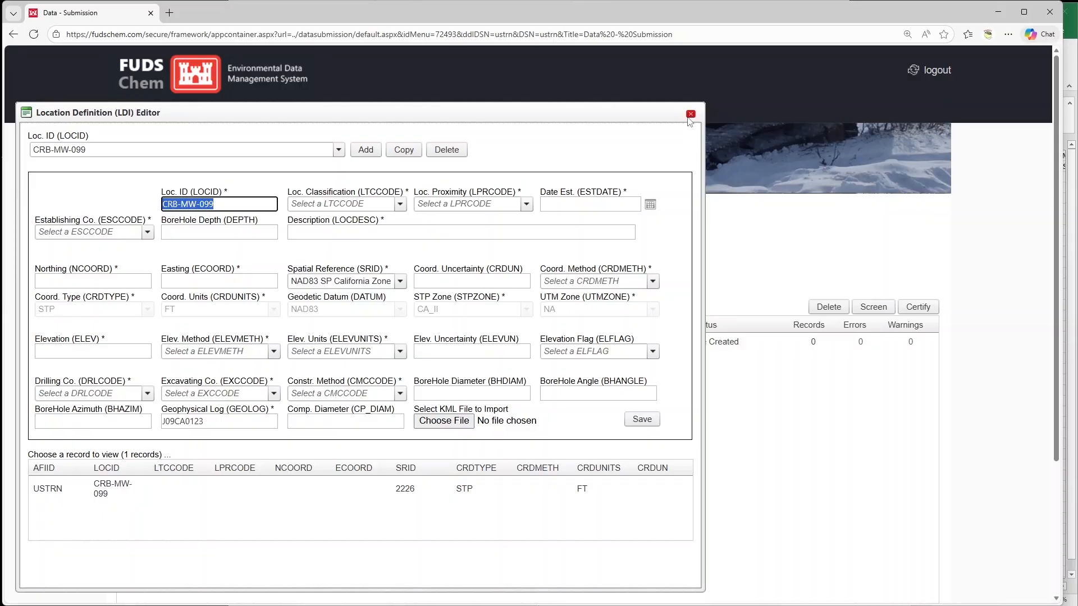
pyautogui.click(691, 114)
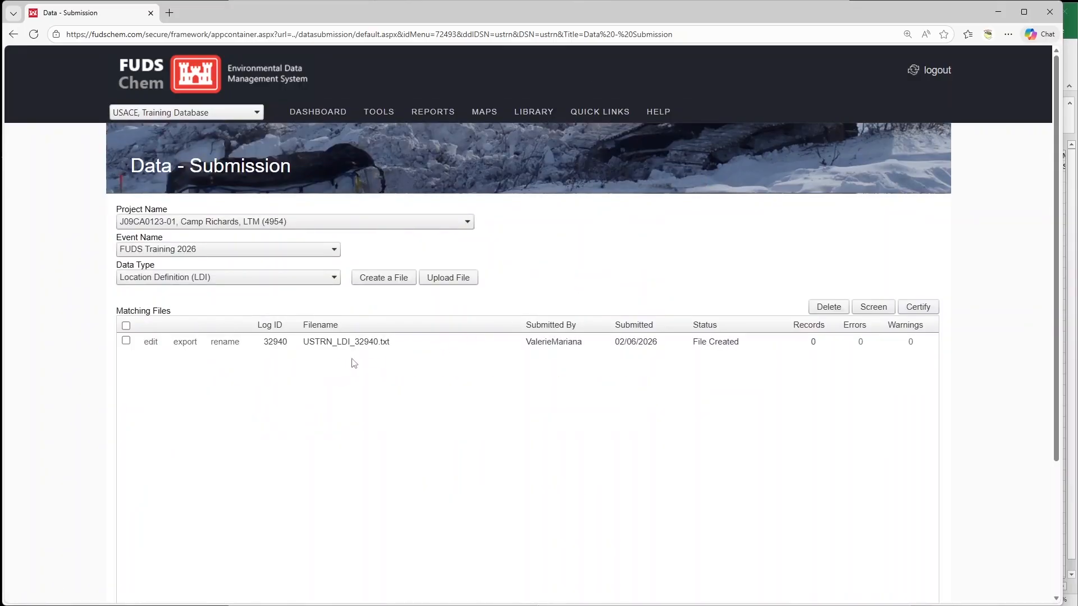
# Rename the created LDI file to "Example File for Video LDI"
pyautogui.click(225, 342)
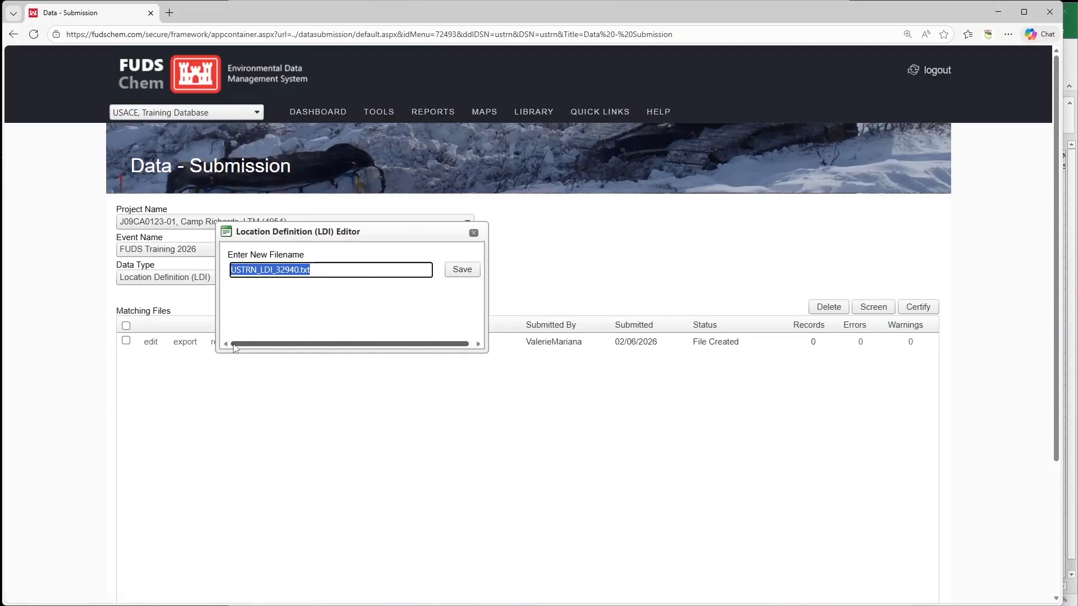
pyautogui.press('BackSpace')
pyautogui.write('Example File for Video LDI')
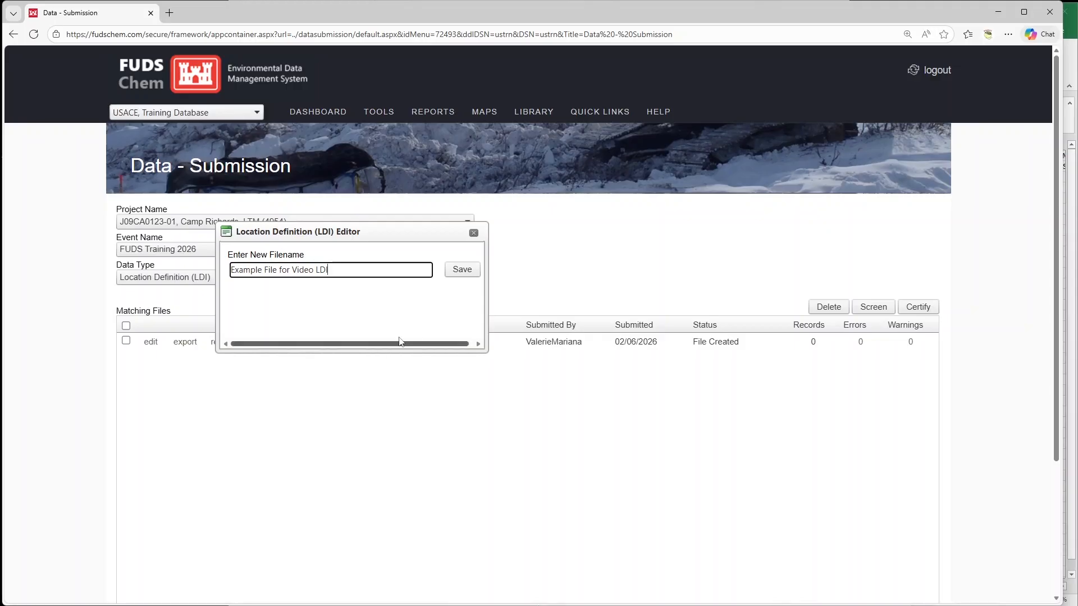
pyautogui.click(459, 271)
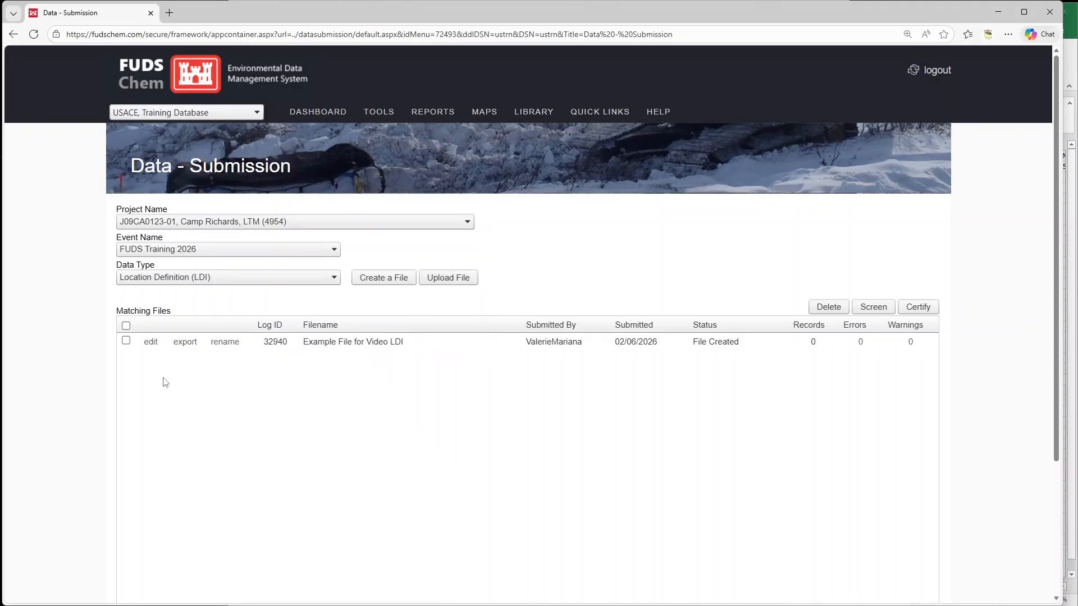
# Screen the "Example File for Video LDI" file, acknowledge completion and deselect the file
pyautogui.click(126, 340)
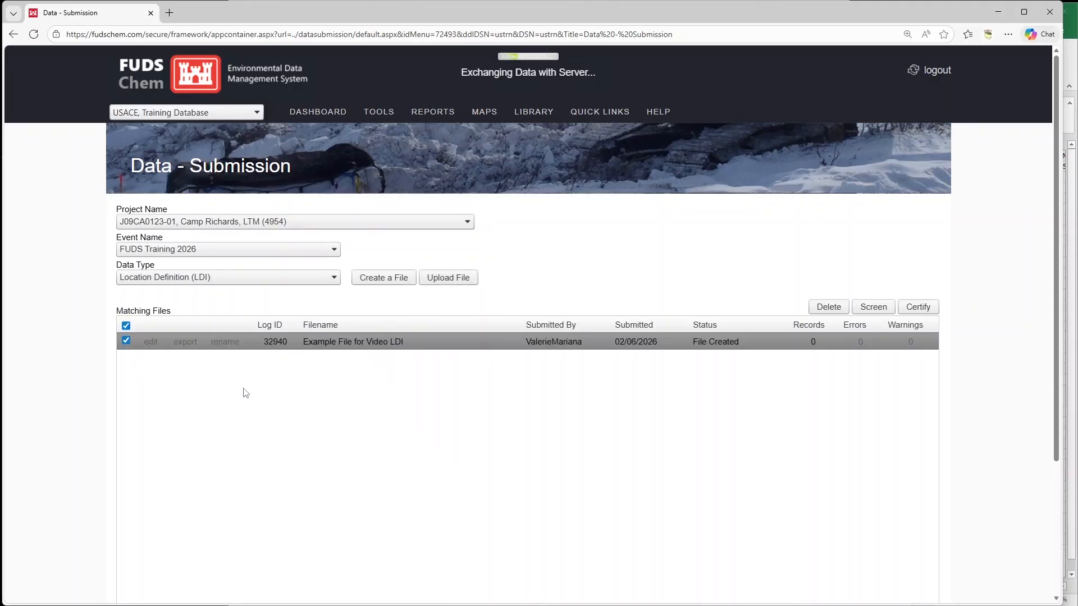
pyautogui.click(859, 312)
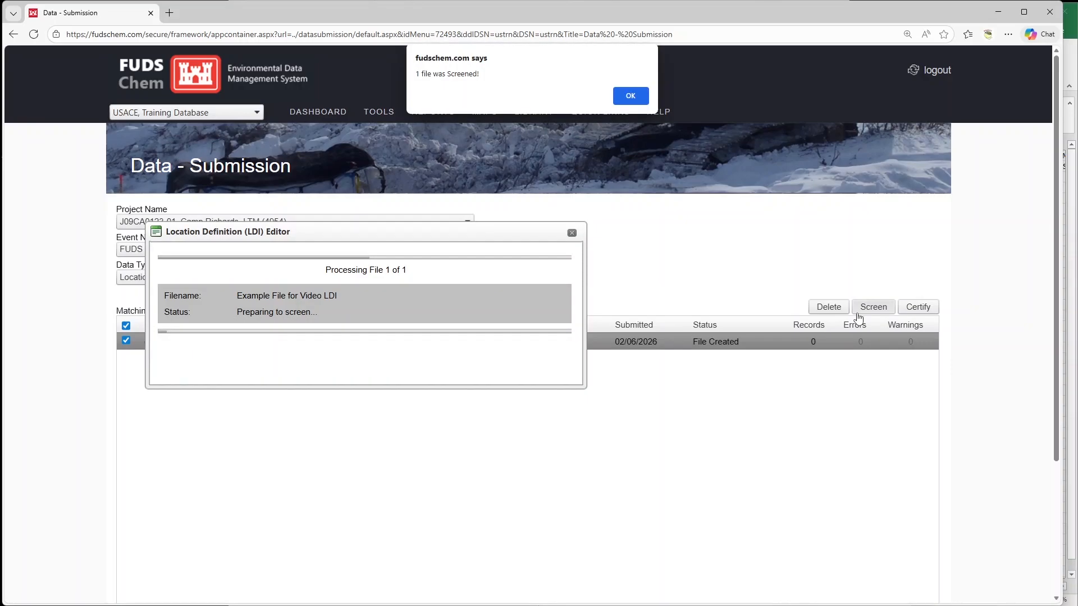
pyautogui.click(640, 98)
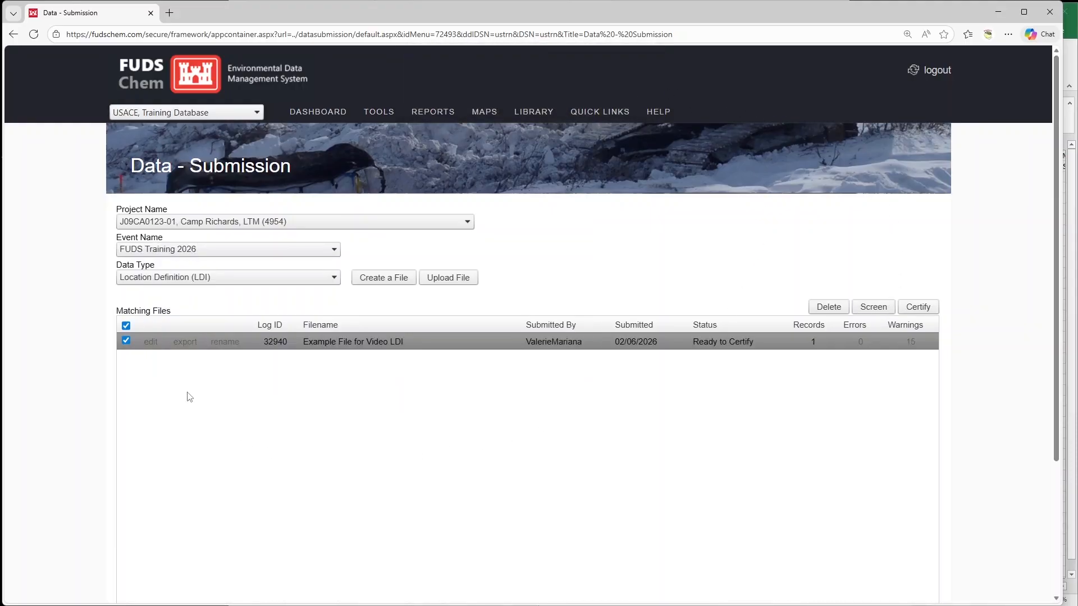
pyautogui.click(126, 340)
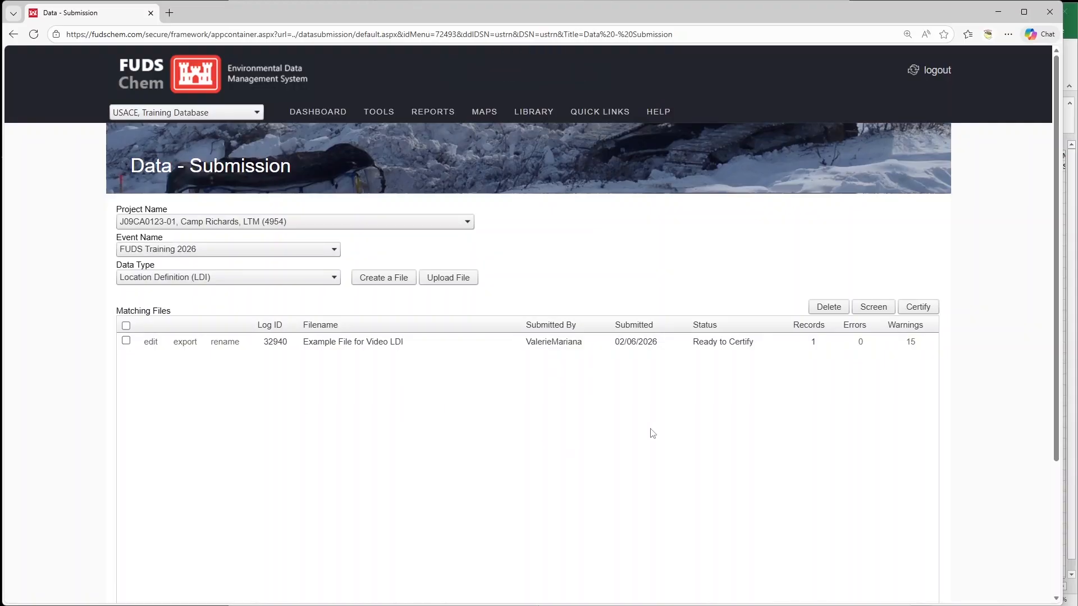
# Review the file's data submission warning report at 150% zoom, reading the flagged fields and their tips, and close it
pyautogui.click(911, 343)
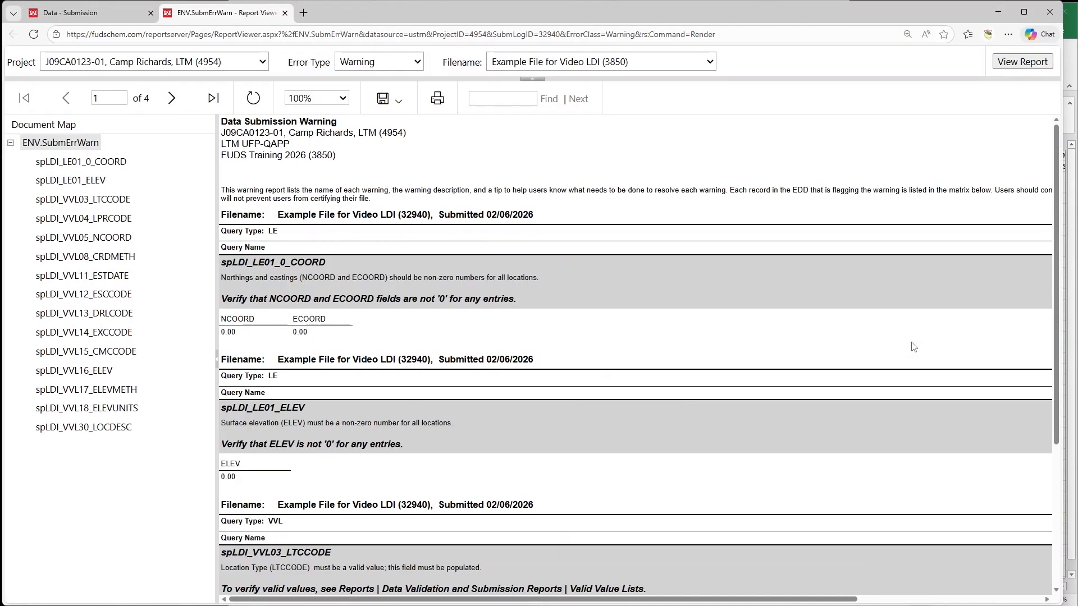
pyautogui.click(341, 100)
pyautogui.click(332, 183)
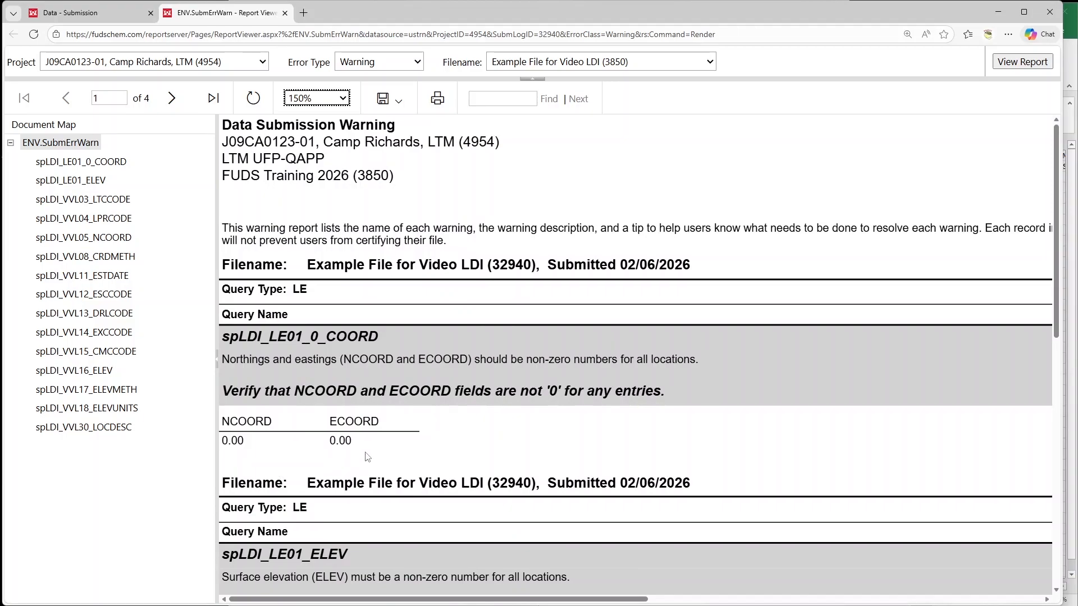
pyautogui.scroll(-2, 477, 362)
pyautogui.scroll(-1, 477, 362)
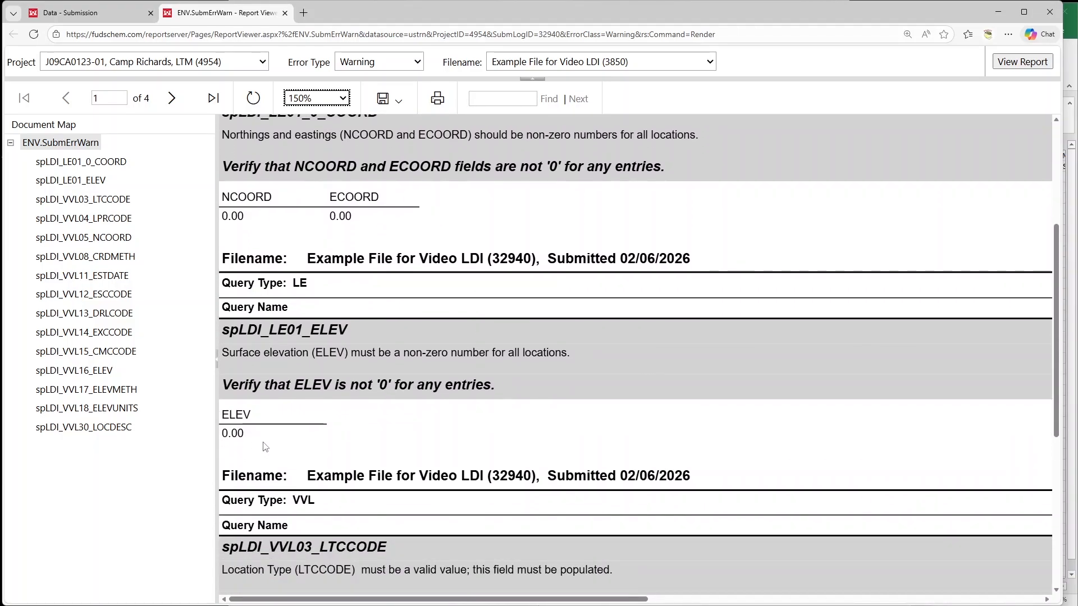
pyautogui.scroll(-3, 356, 422)
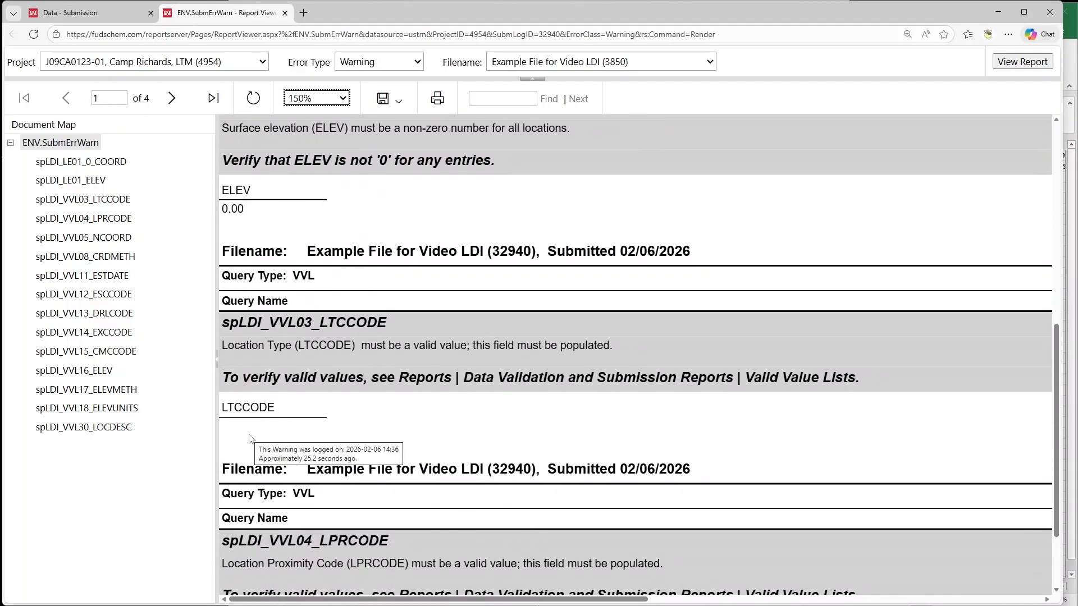
pyautogui.click(285, 12)
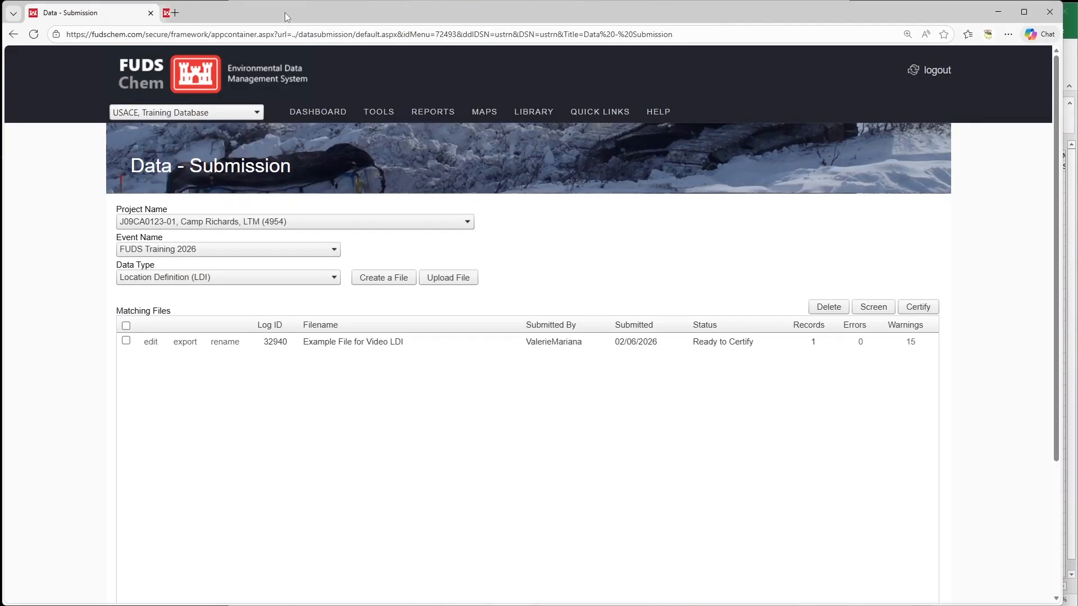
# Certify the "Example File for Video LDI" file and acknowledge completion
pyautogui.click(126, 340)
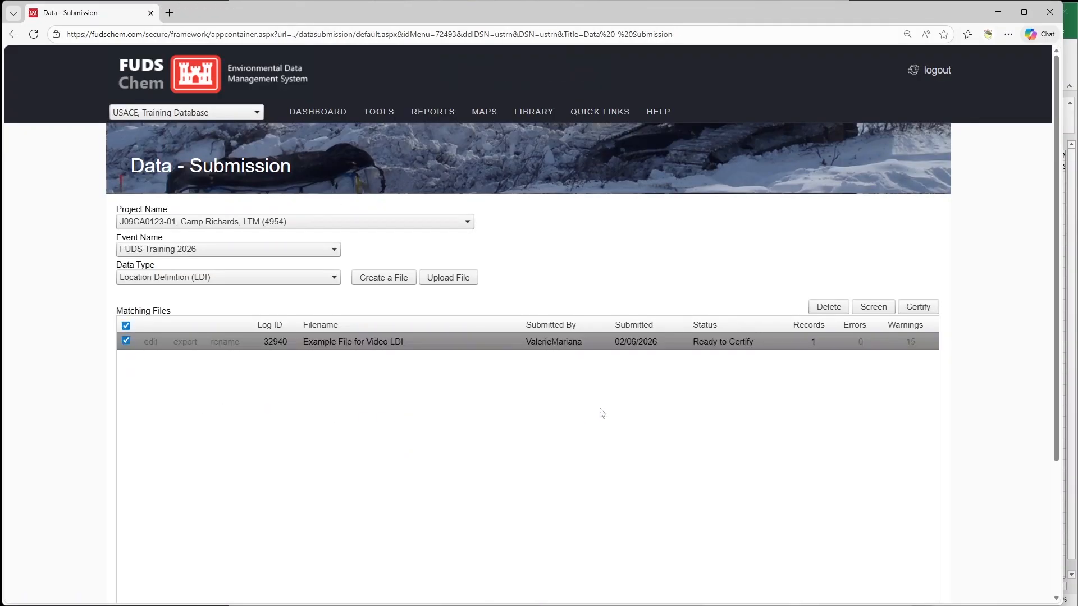
pyautogui.click(919, 310)
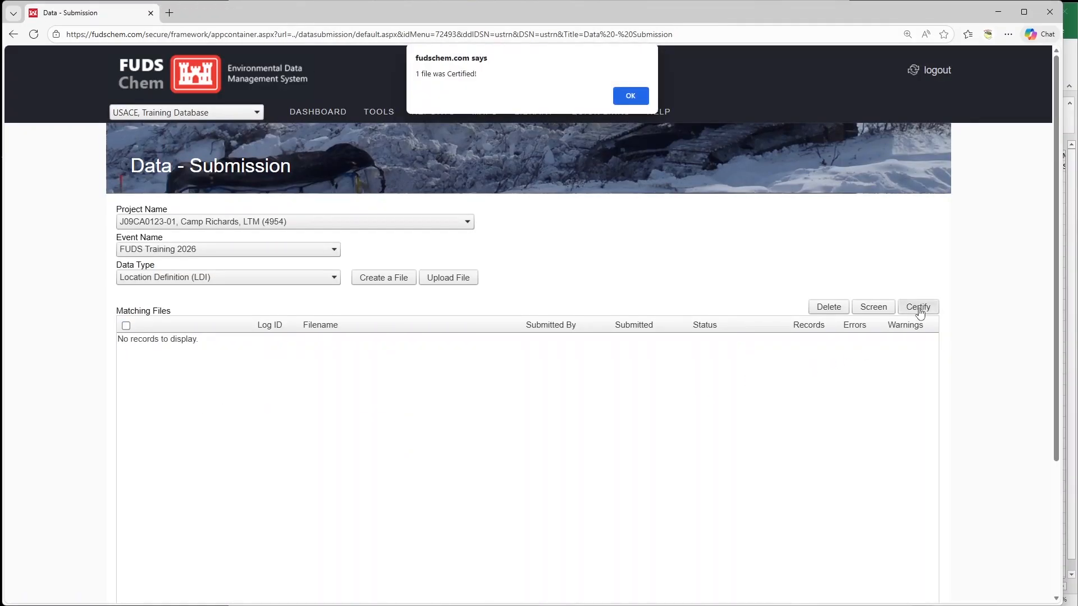
pyautogui.click(640, 95)
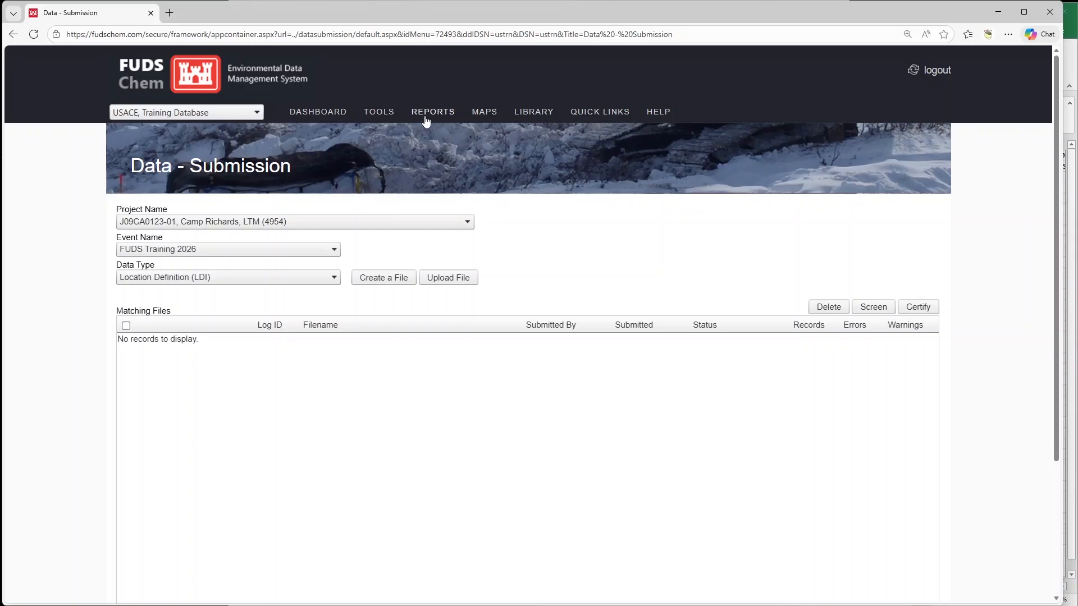
# Run the Location Definition Information - Review report for project J09CA0123-01, Camp Richards, LTM
pyautogui.moveTo(433, 111)
pyautogui.moveTo(505, 247)
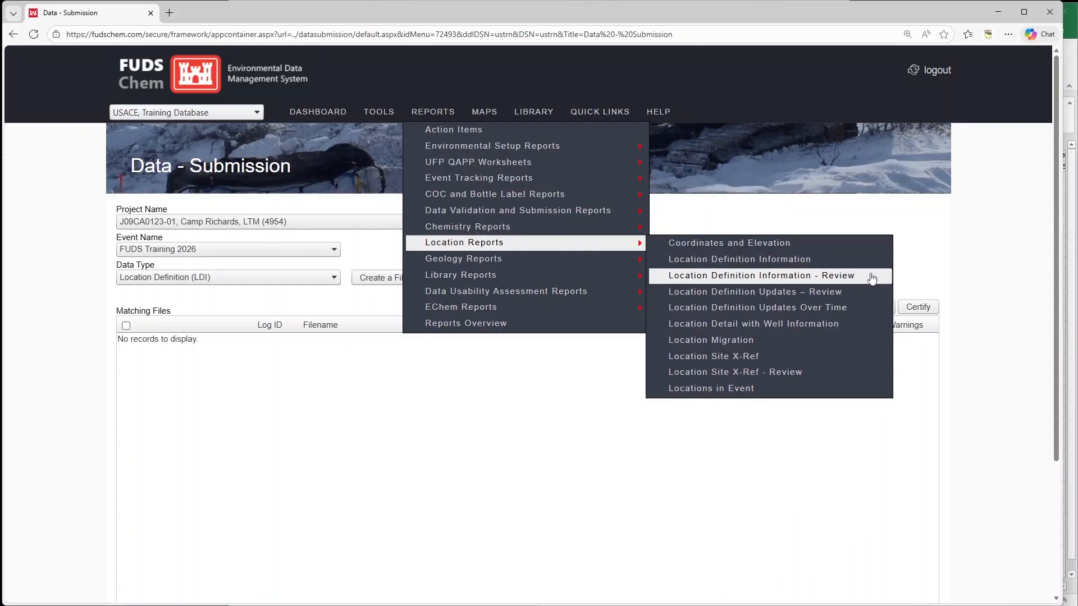
pyautogui.click(872, 279)
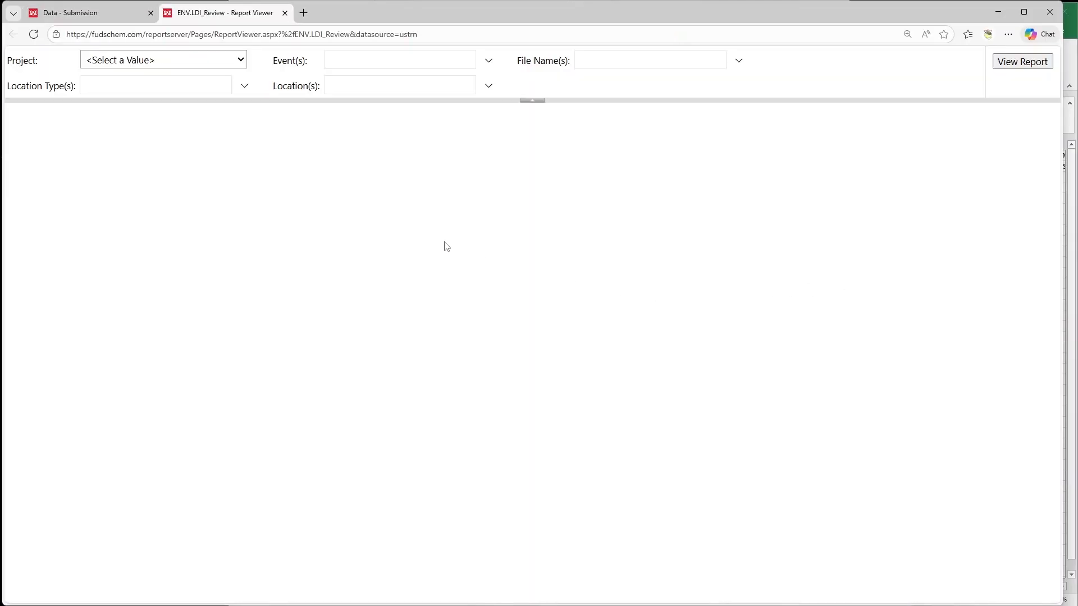
pyautogui.click(229, 61)
pyautogui.click(224, 97)
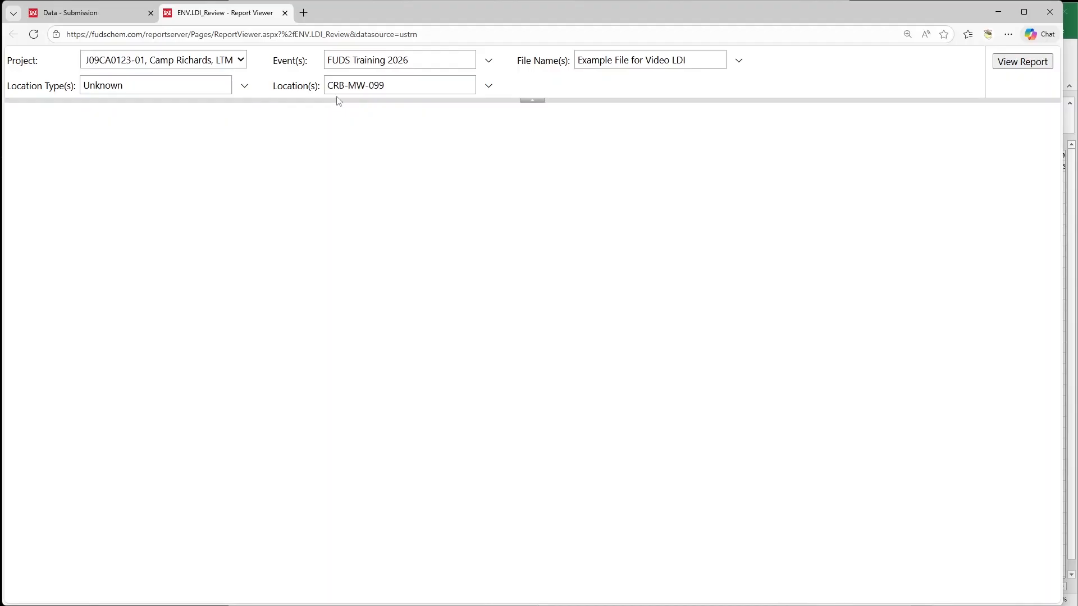
pyautogui.click(1015, 67)
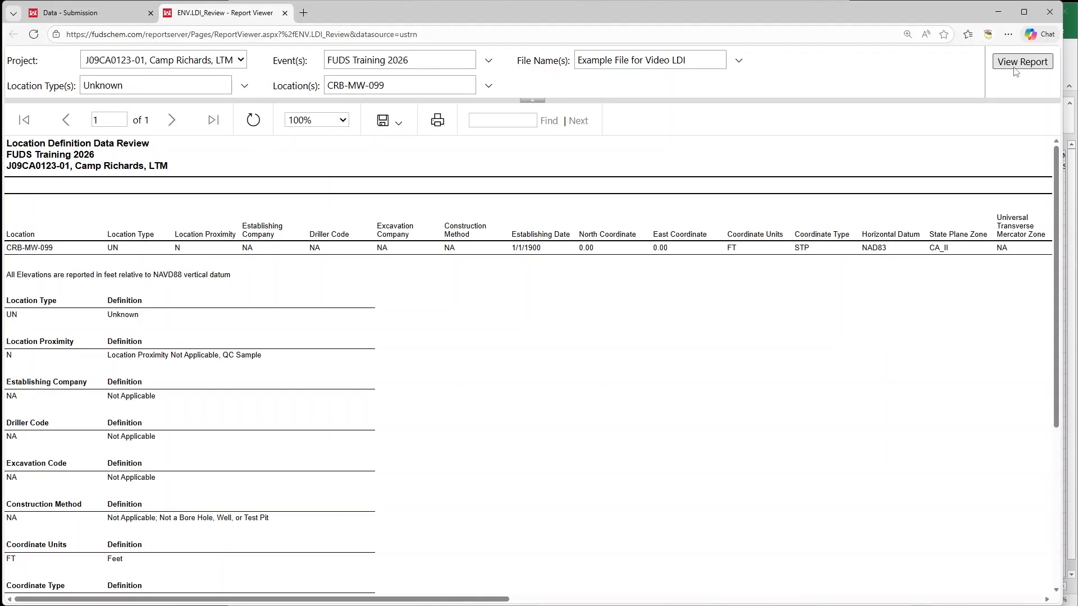
# Examine the location review report at 150% zoom, including the code definitions and the last columns through Status, and close it
pyautogui.click(318, 125)
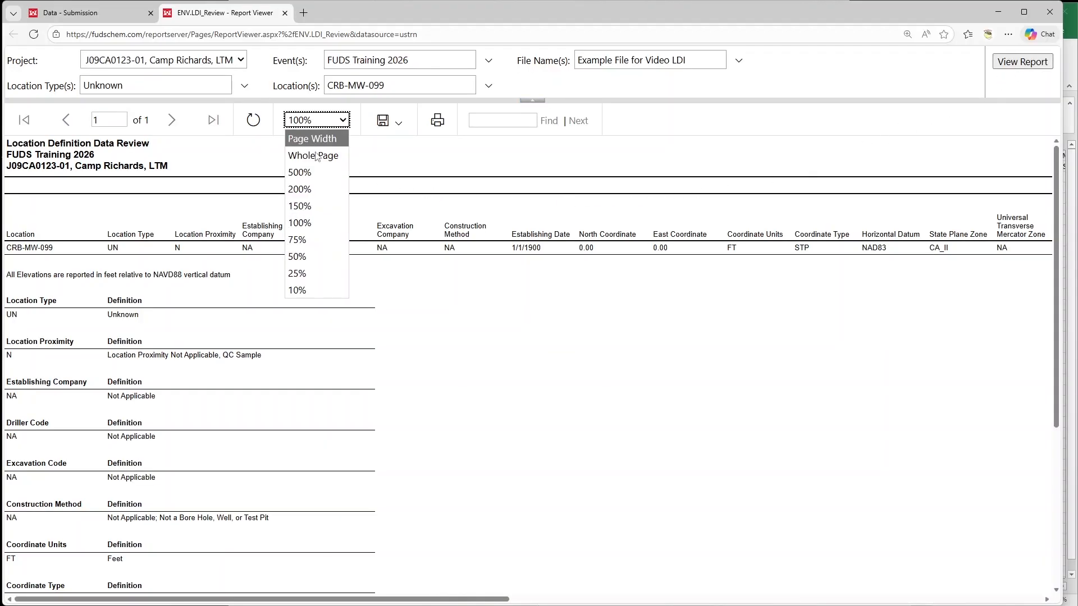
pyautogui.click(315, 205)
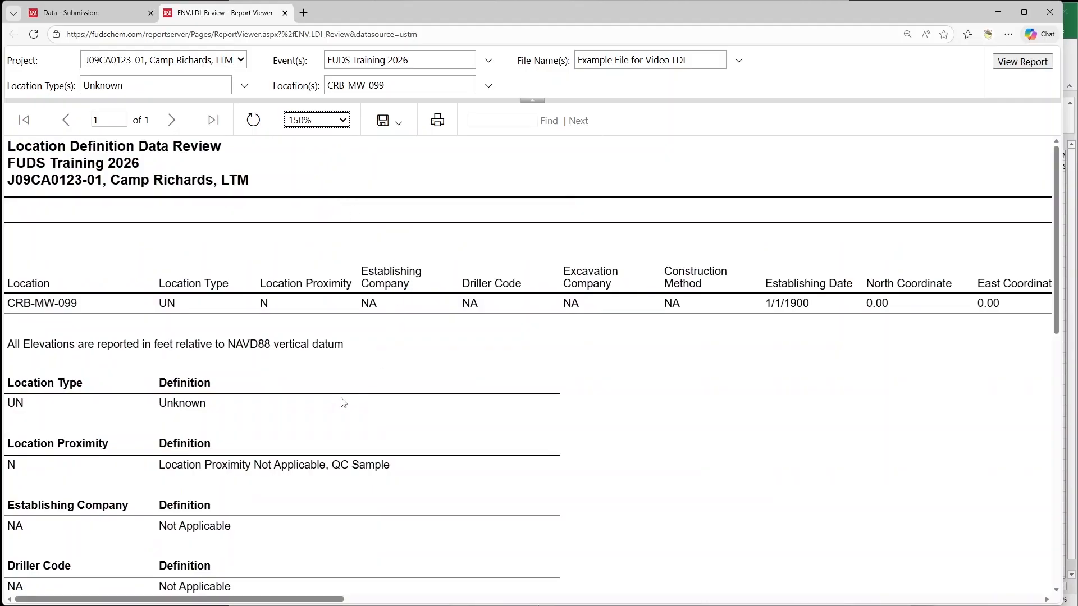
pyautogui.click(251, 534)
pyautogui.scroll(-8, 251, 534)
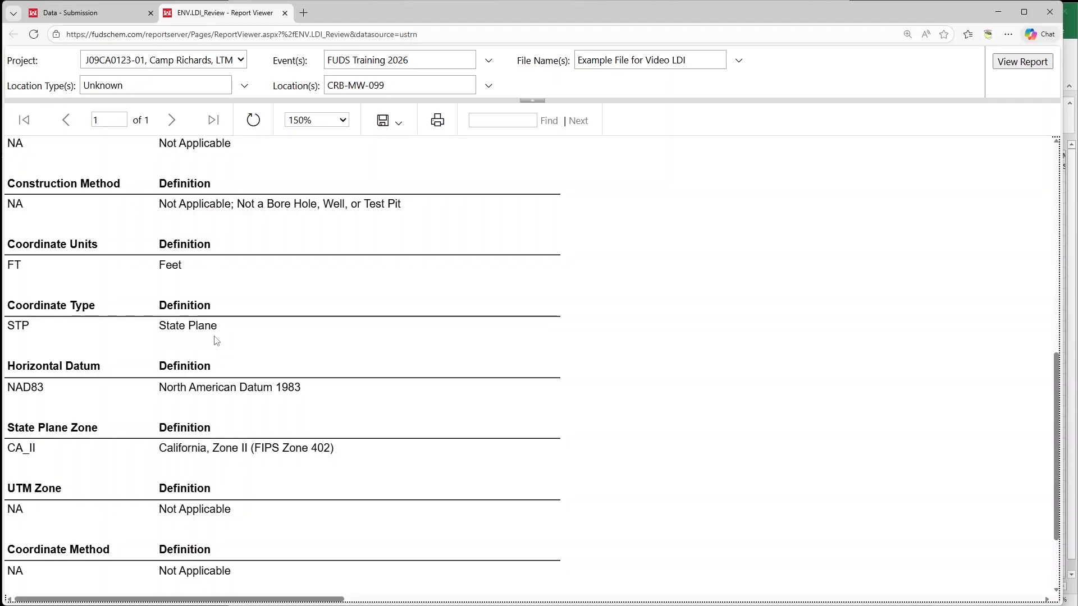
pyautogui.scroll(8, 217, 341)
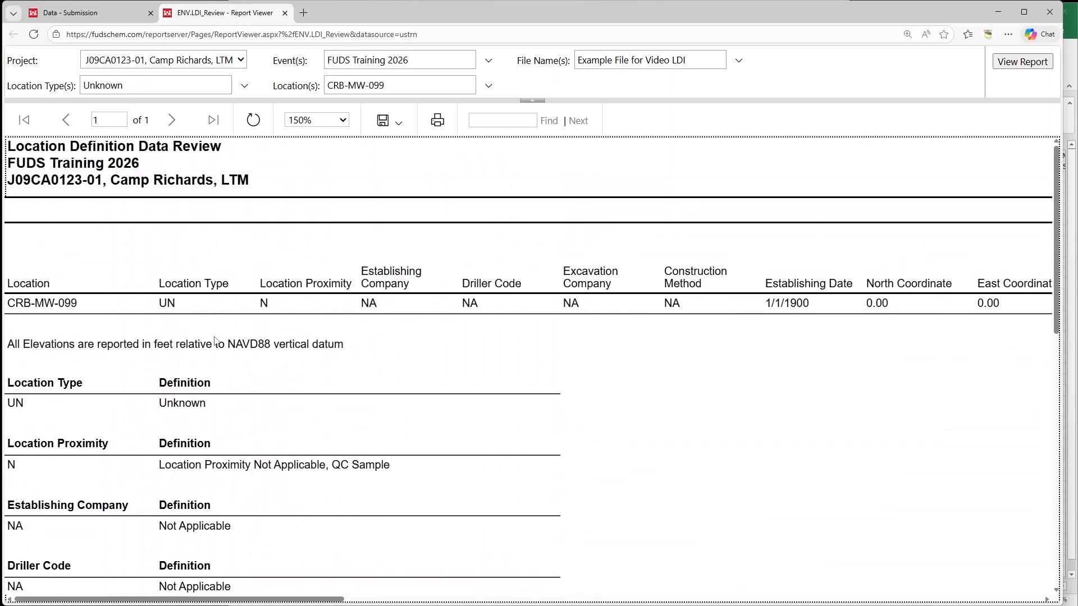
pyautogui.moveTo(169, 598); pyautogui.dragTo(926, 596)
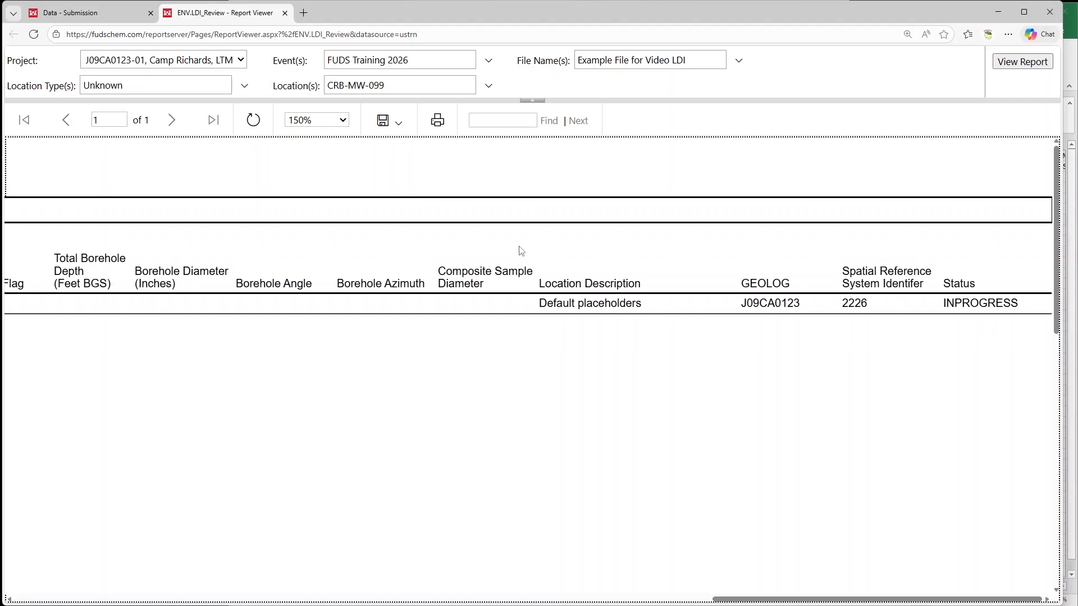
pyautogui.click(285, 13)
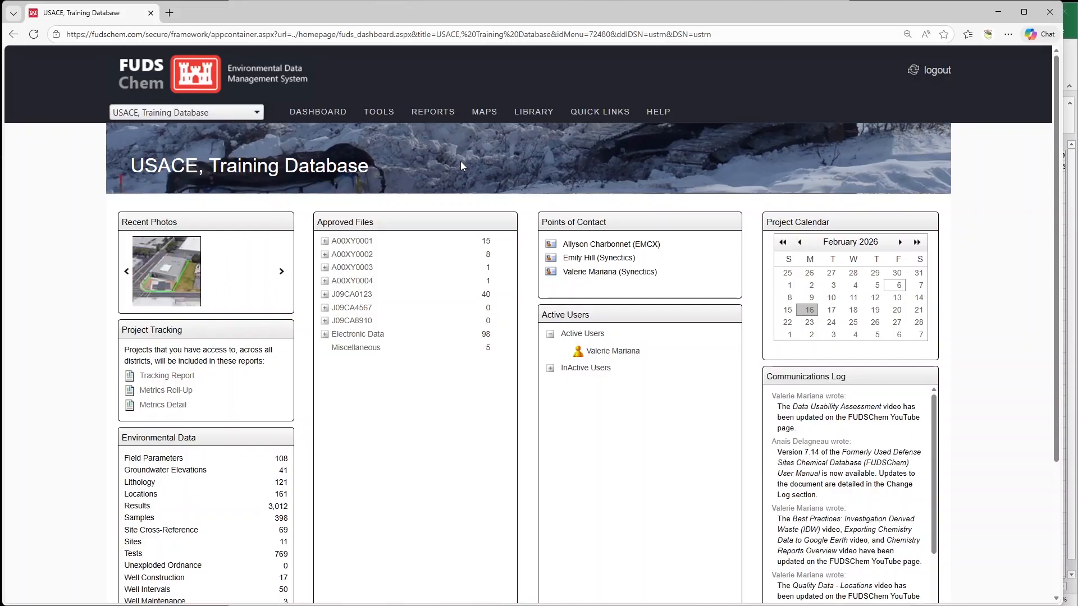
# Switch to Excel and inspect the LDI update CSV's columns through the LOCID_Status value for the location
pyautogui.click(1072, 208)
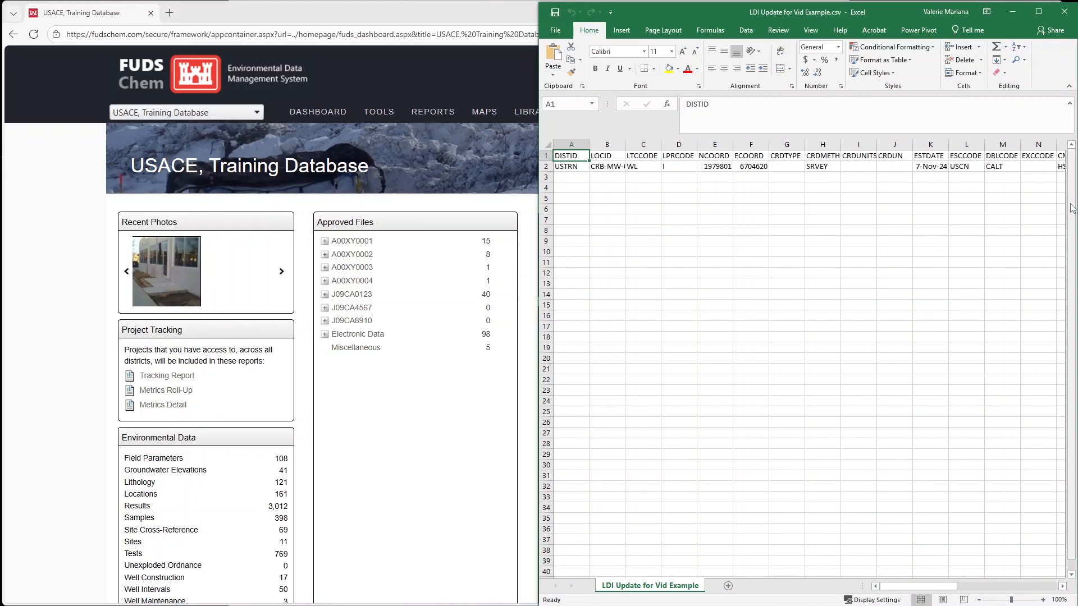
pyautogui.moveTo(894, 589)
pyautogui.mouseDown()
pyautogui.moveTo(1015, 585)
pyautogui.moveTo(882, 594)
pyautogui.mouseUp()
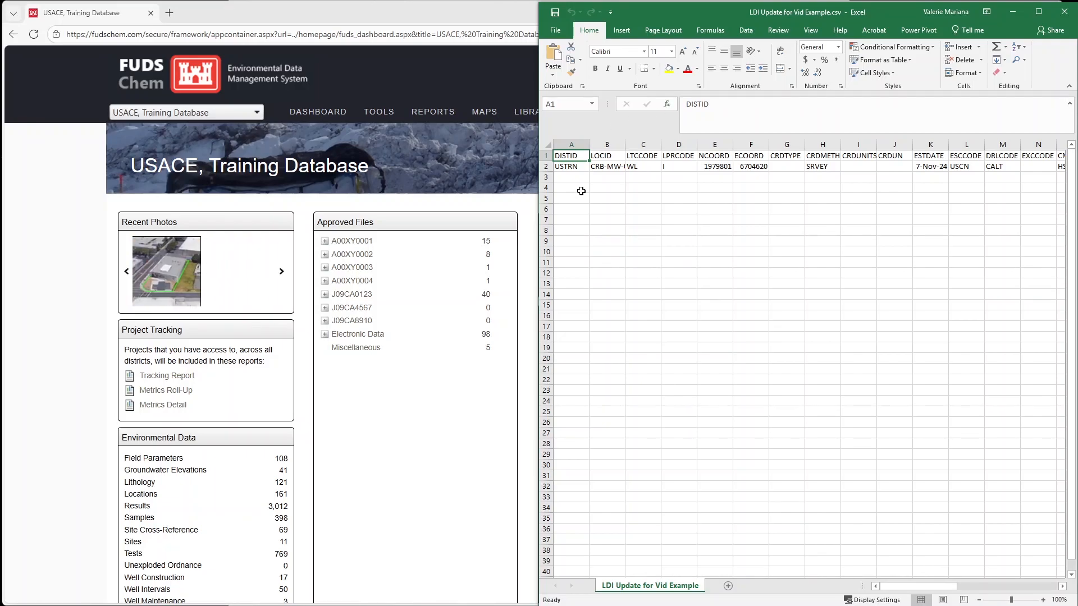
pyautogui.moveTo(917, 587); pyautogui.dragTo(1062, 581)
pyautogui.click(1052, 166)
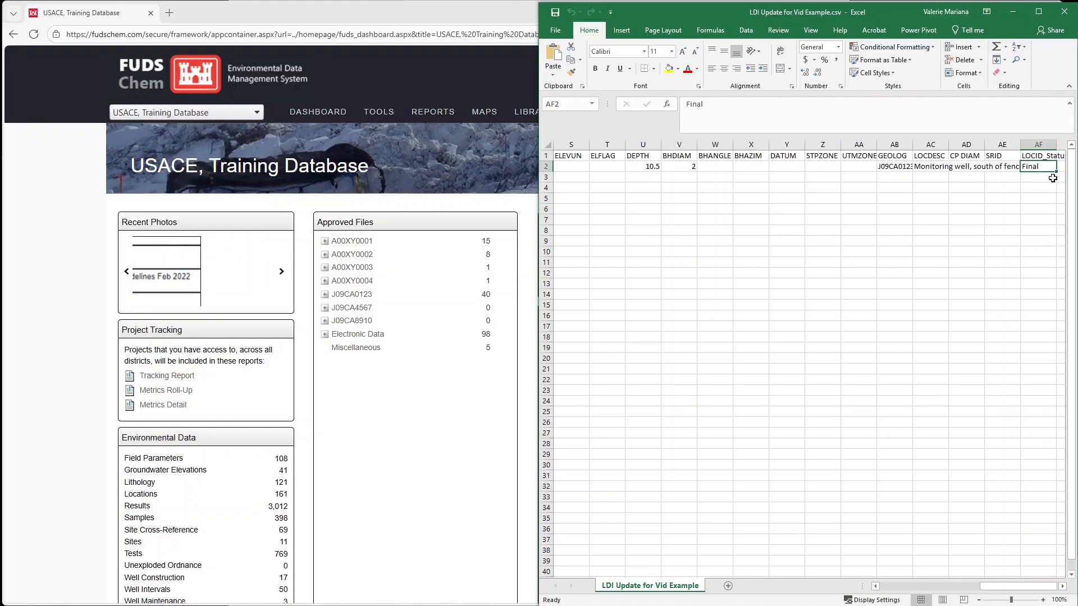
# Switch back to FUDSChem and set the data submission's data type to Location Definition Updates (LDIUpdate)
pyautogui.click(417, 148)
pyautogui.moveTo(379, 111)
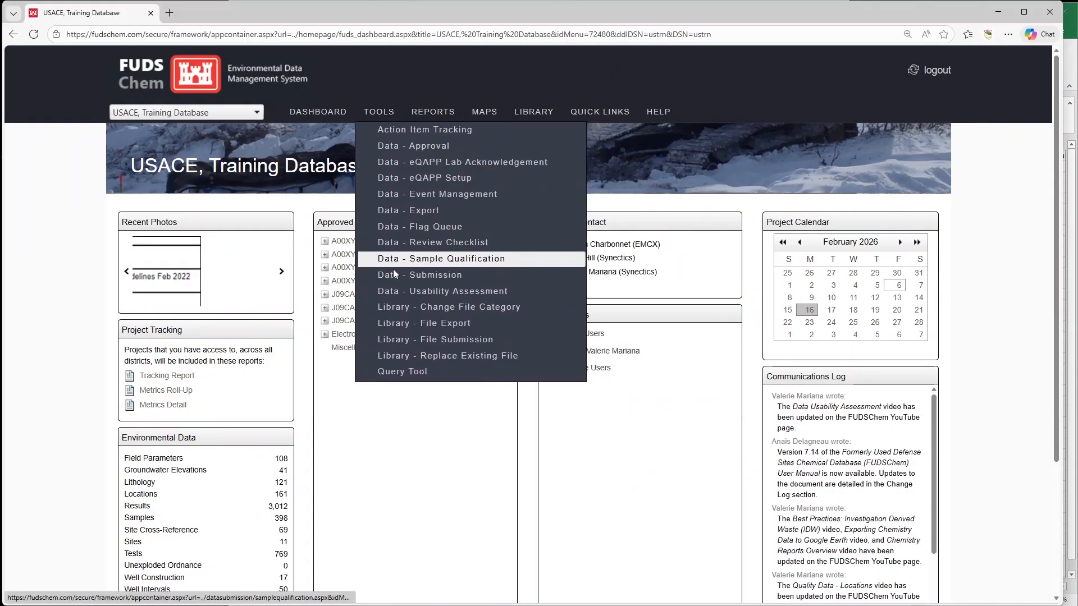
pyautogui.click(540, 281)
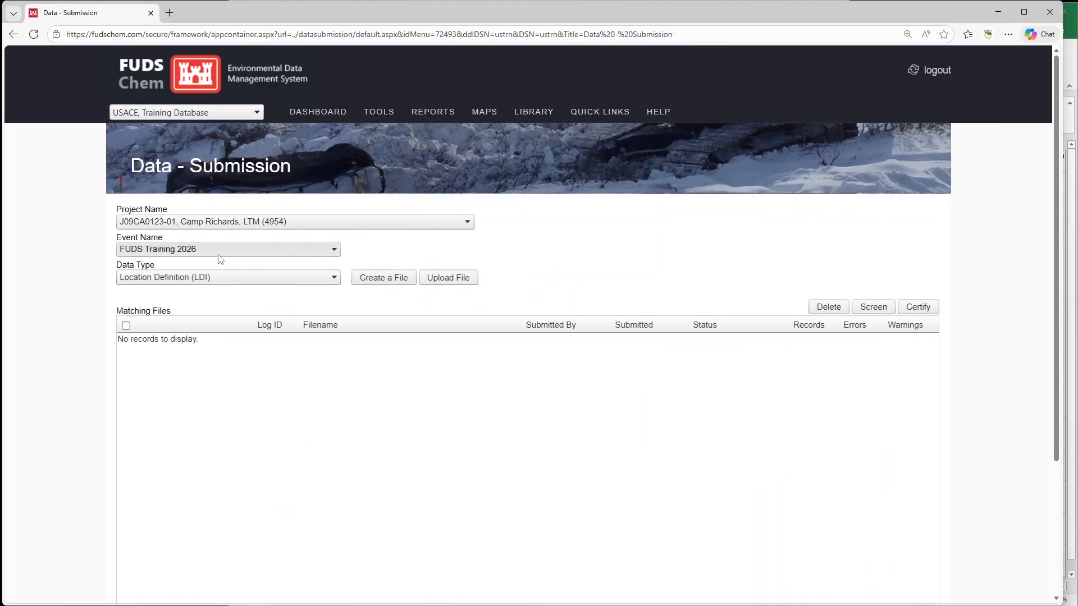
pyautogui.click(218, 274)
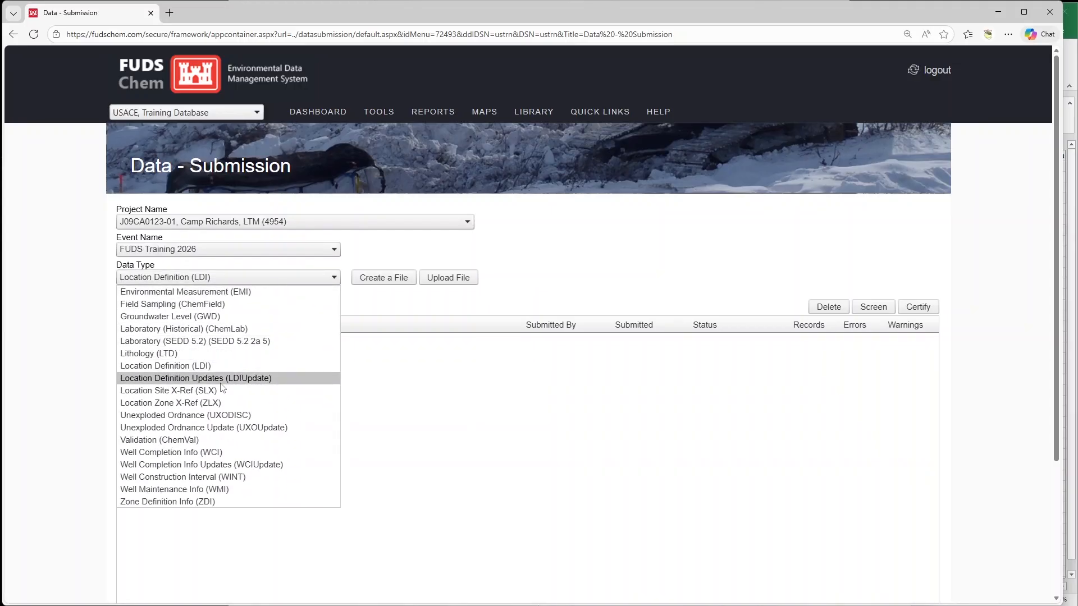
pyautogui.click(315, 379)
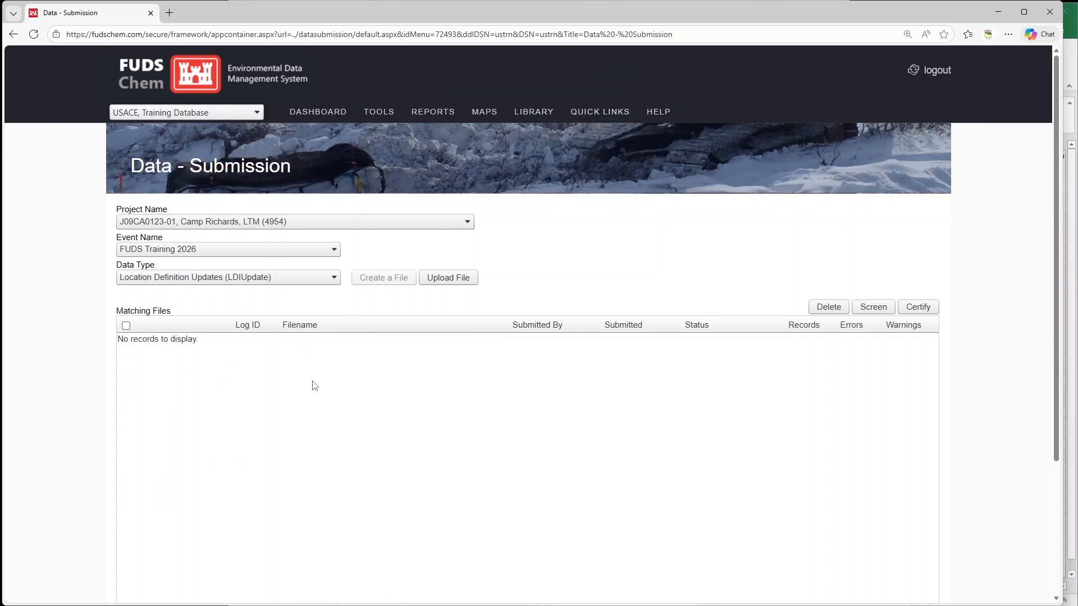
# Upload the CSV file "LDI Update for Vid Example.csv" to the FUDS Training 2026 event
pyautogui.click(459, 288)
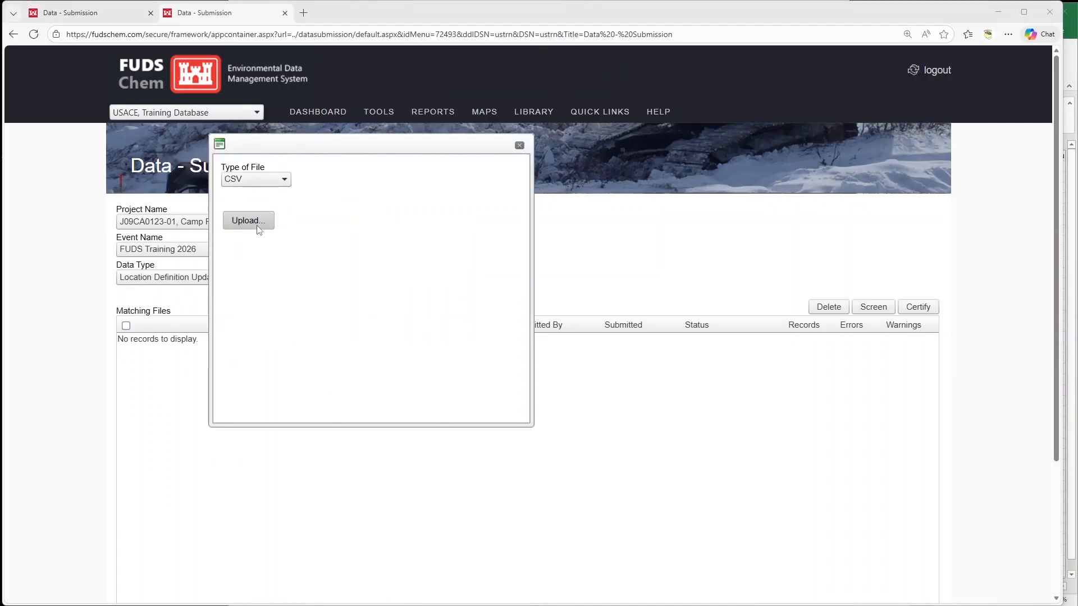
pyautogui.click(262, 229)
pyautogui.click(124, 95)
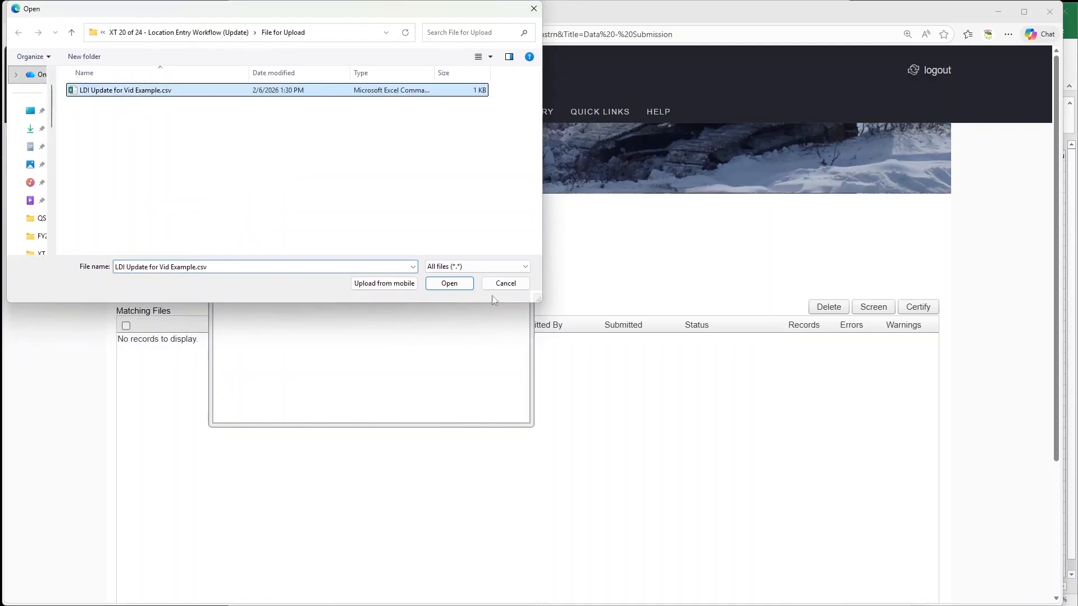
pyautogui.click(450, 283)
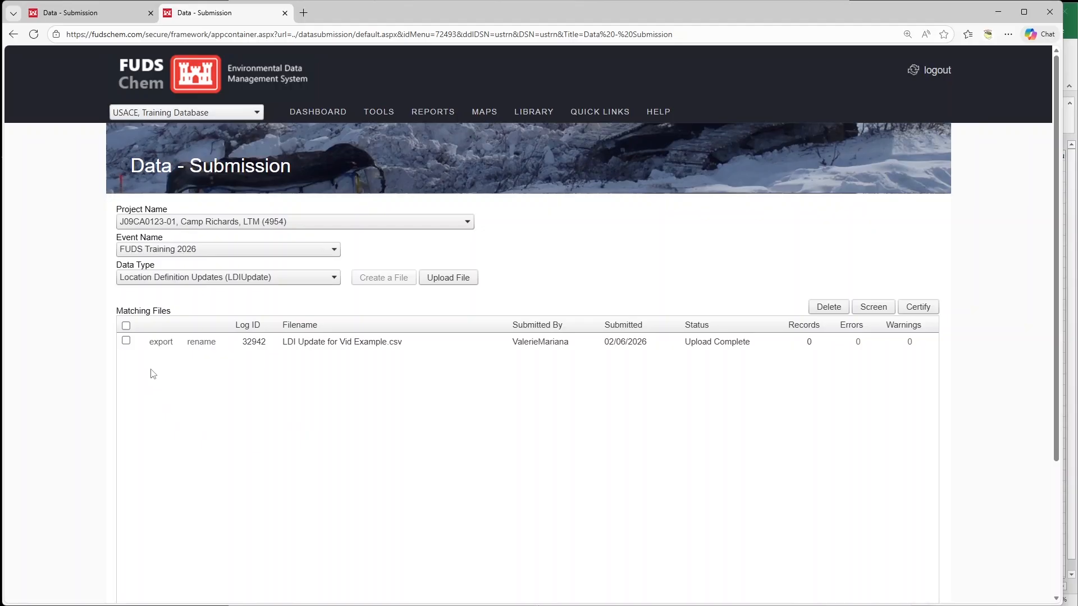
# Screen the uploaded "LDI Update for Vid Example.csv" file and acknowledge completion
pyautogui.click(125, 340)
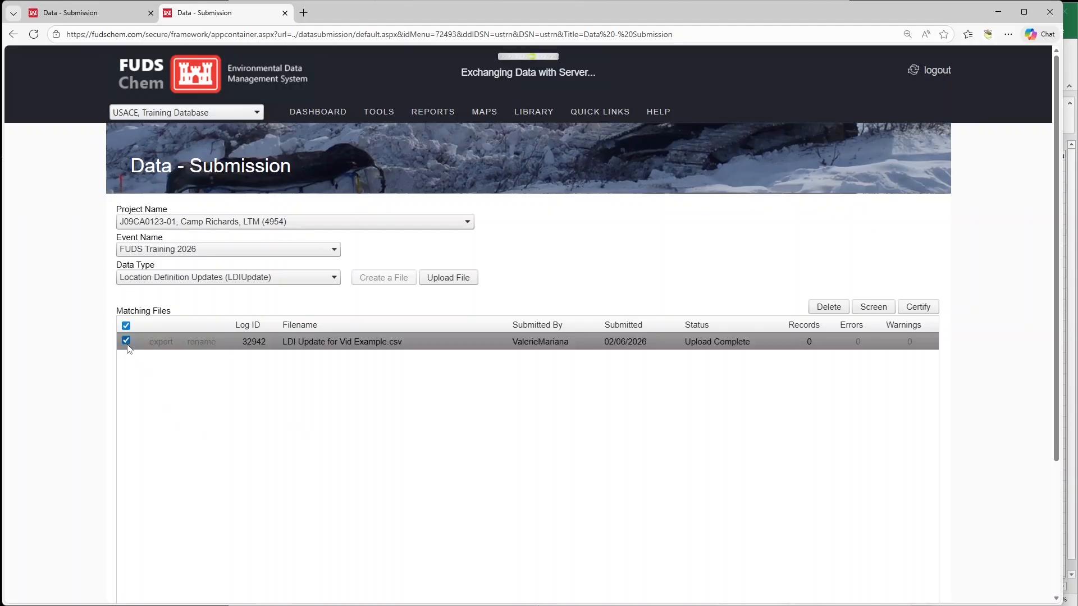
pyautogui.click(867, 310)
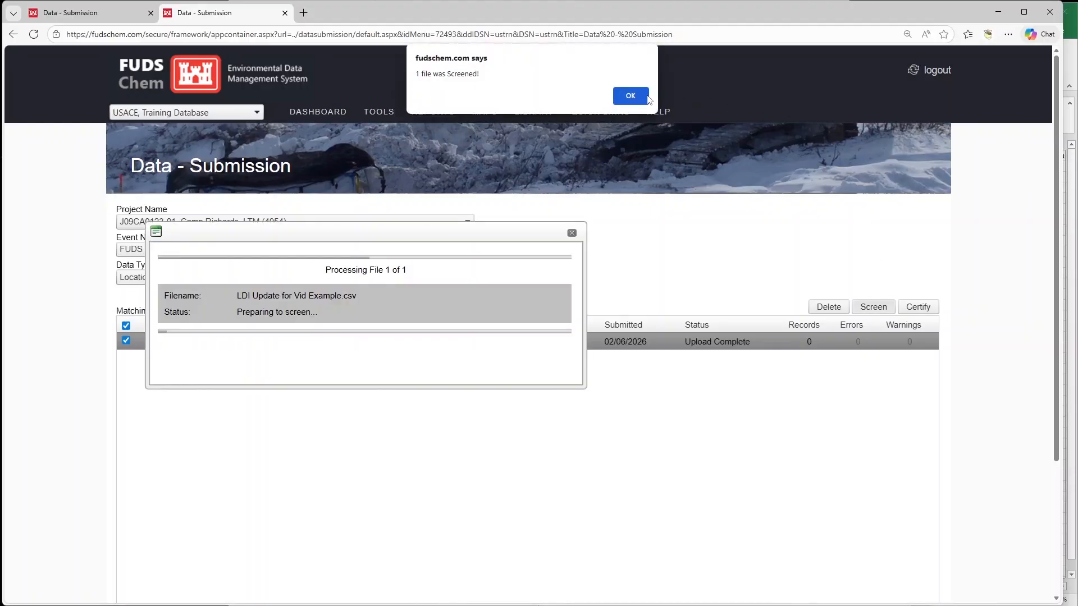
pyautogui.click(645, 96)
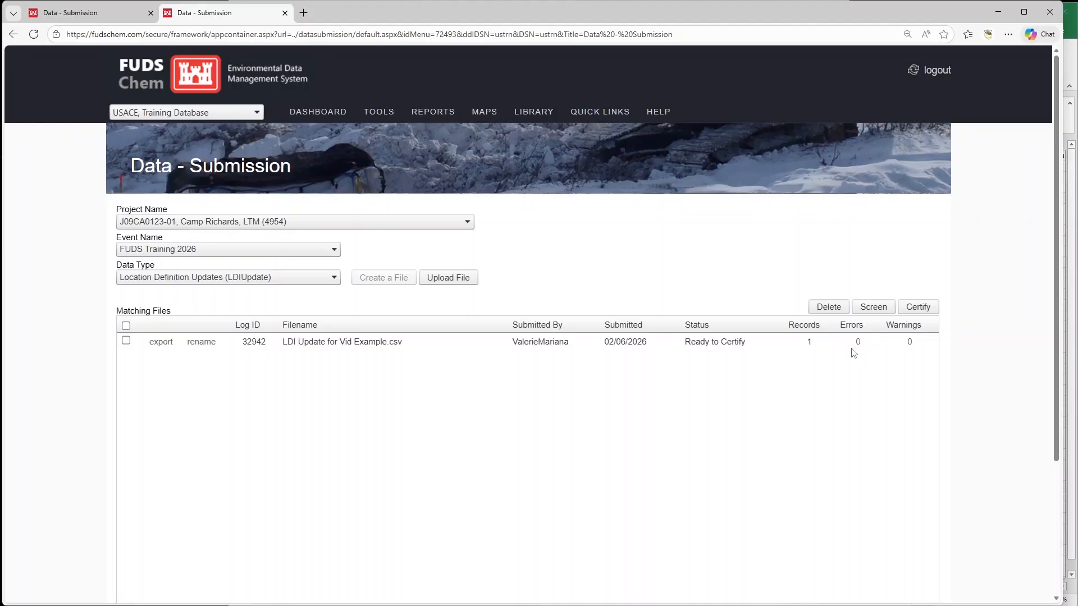
# Certify the "LDI Update for Vid Example.csv" file and acknowledge completion
pyautogui.click(126, 341)
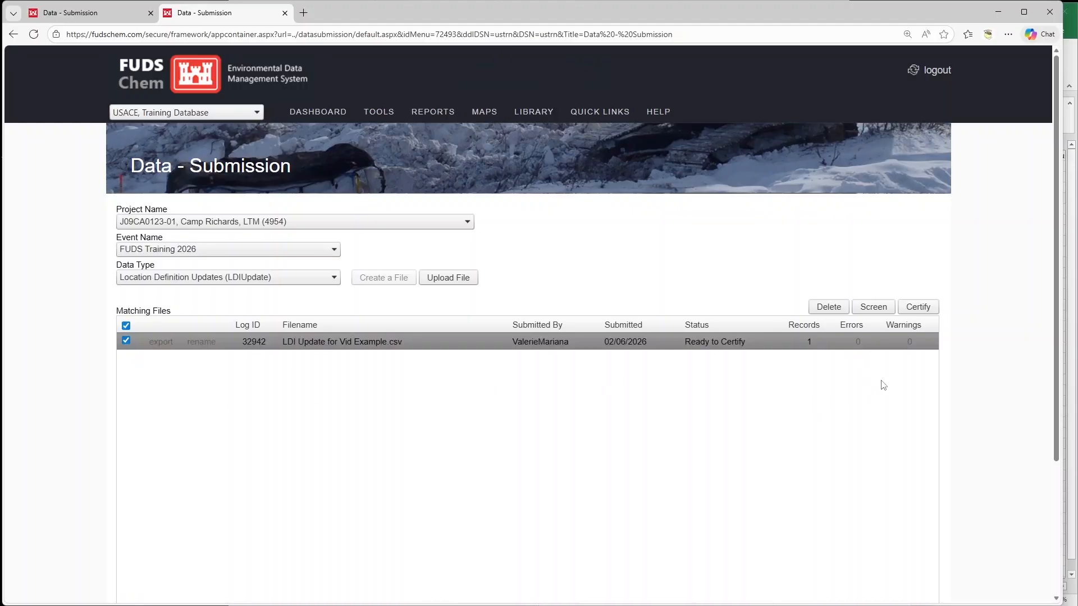
pyautogui.click(936, 308)
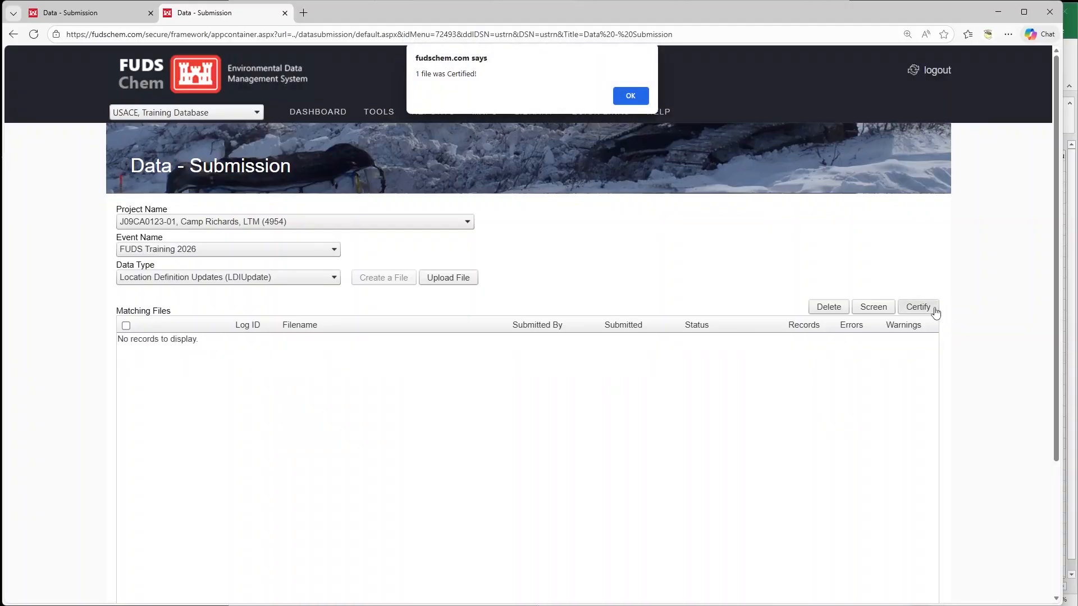
pyautogui.click(624, 96)
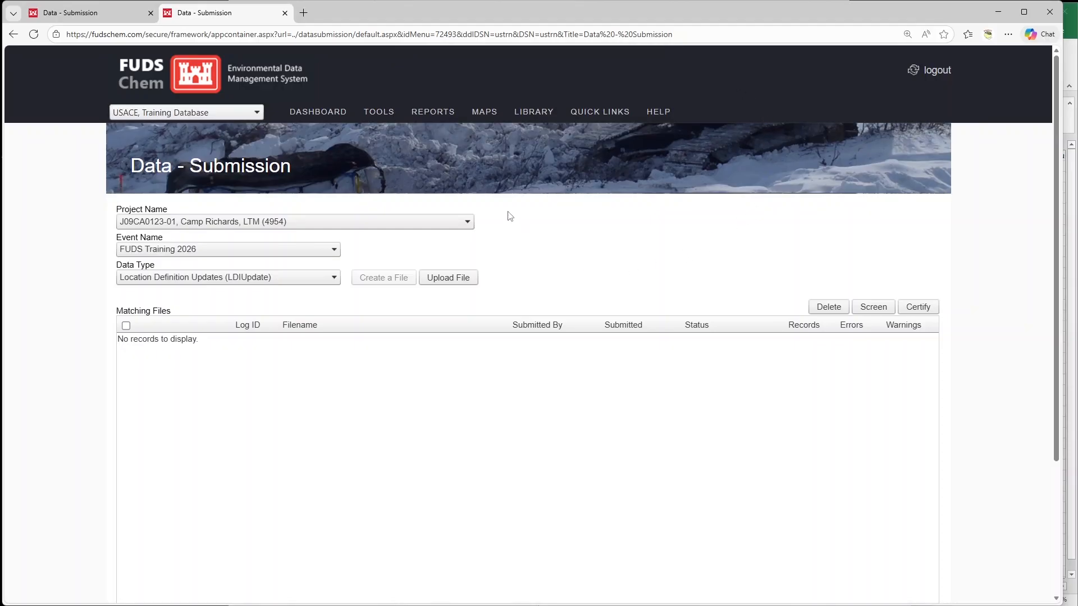
# Run the Location Definition Updates – Review report for project J09CA0123-01, Camp Richards, LTM
pyautogui.moveTo(432, 112)
pyautogui.moveTo(447, 242)
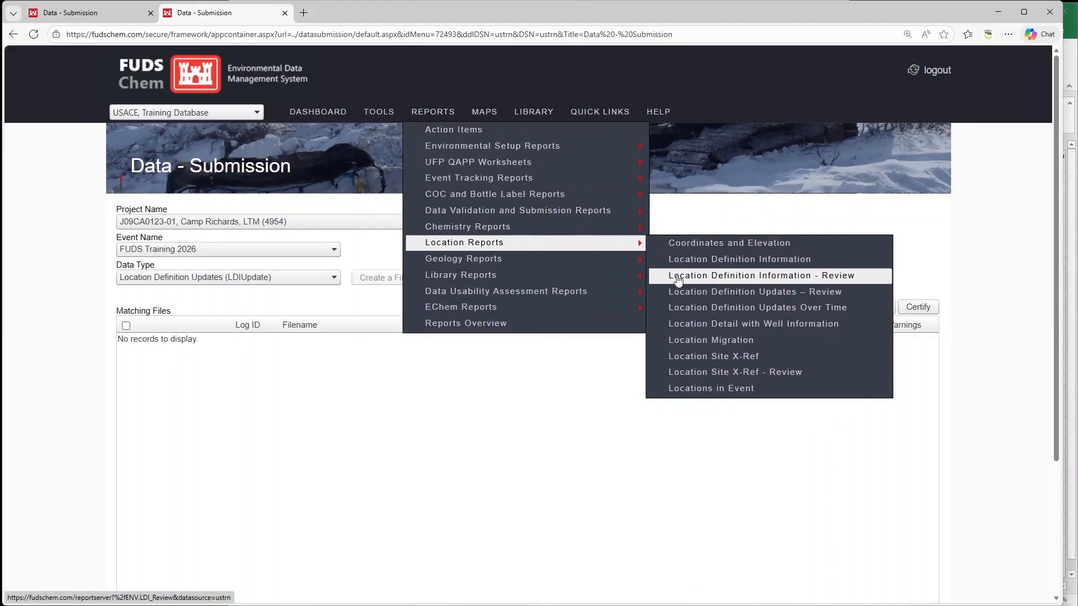
pyautogui.click(860, 292)
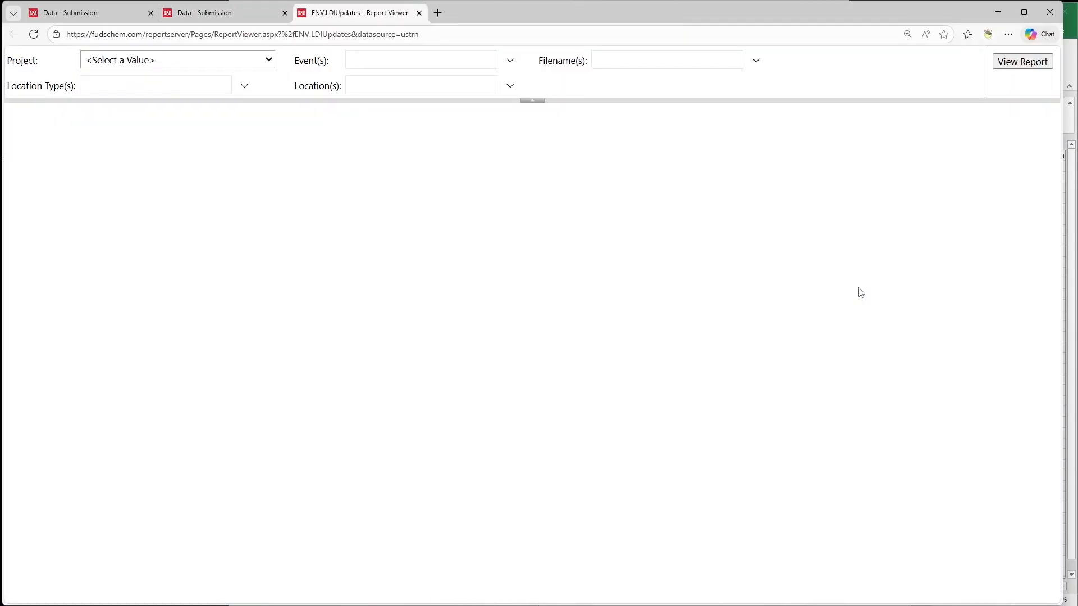
pyautogui.click(254, 66)
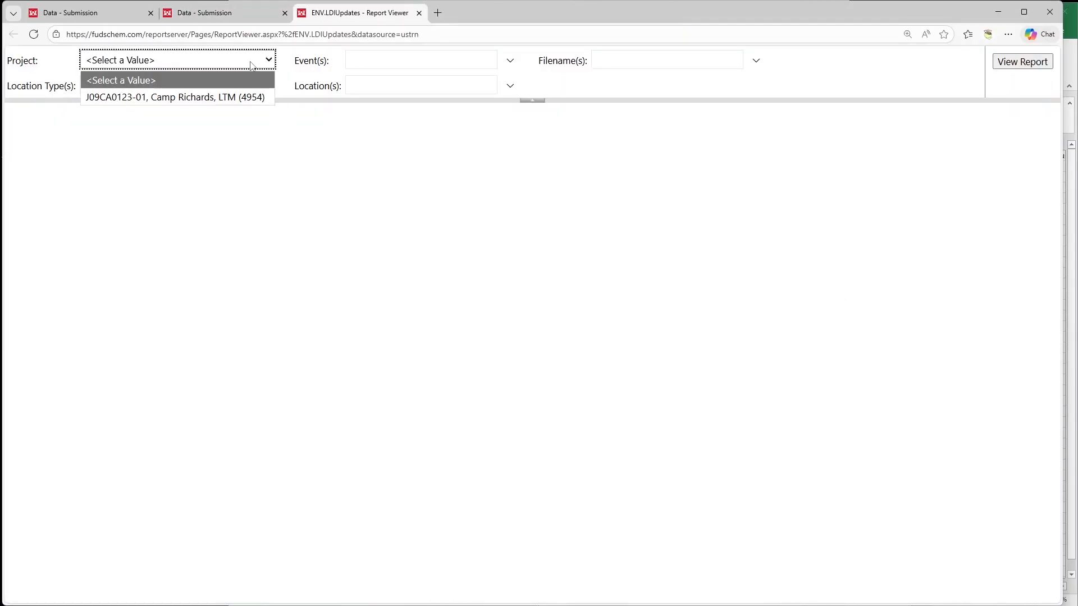
pyautogui.click(257, 97)
pyautogui.click(1009, 68)
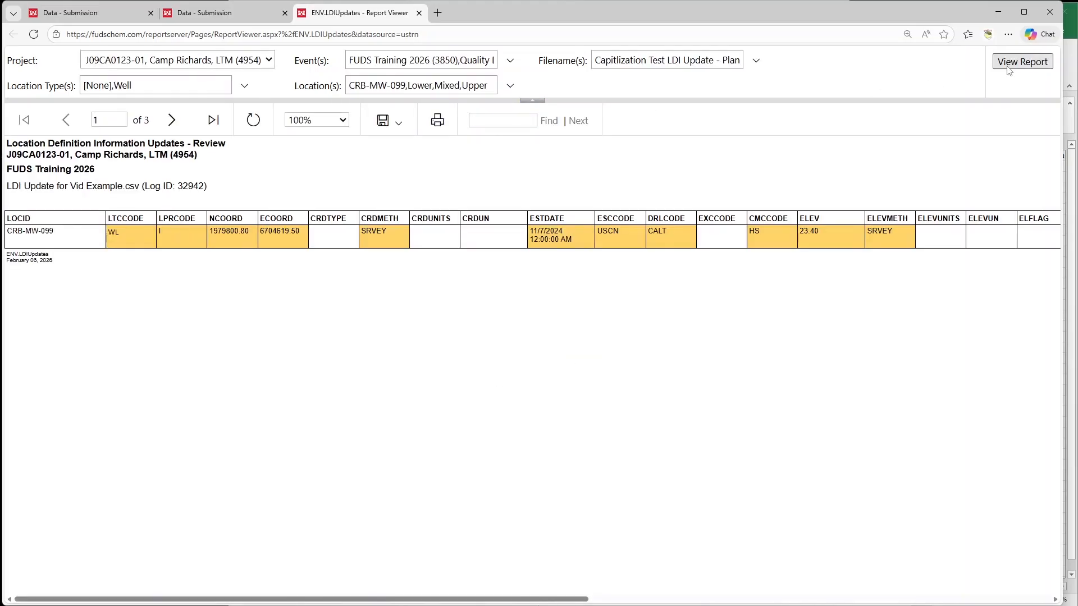
# Examine the location updates report at 150% zoom, following the highlighted fields across the columns through LOCID_Status and Geometry
pyautogui.click(317, 122)
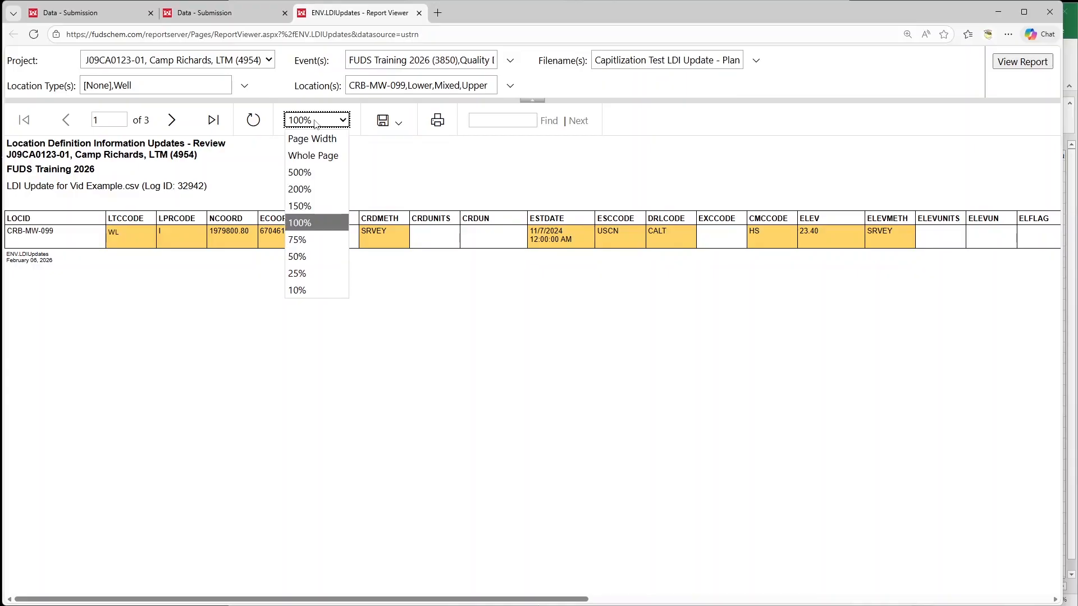
pyautogui.click(318, 207)
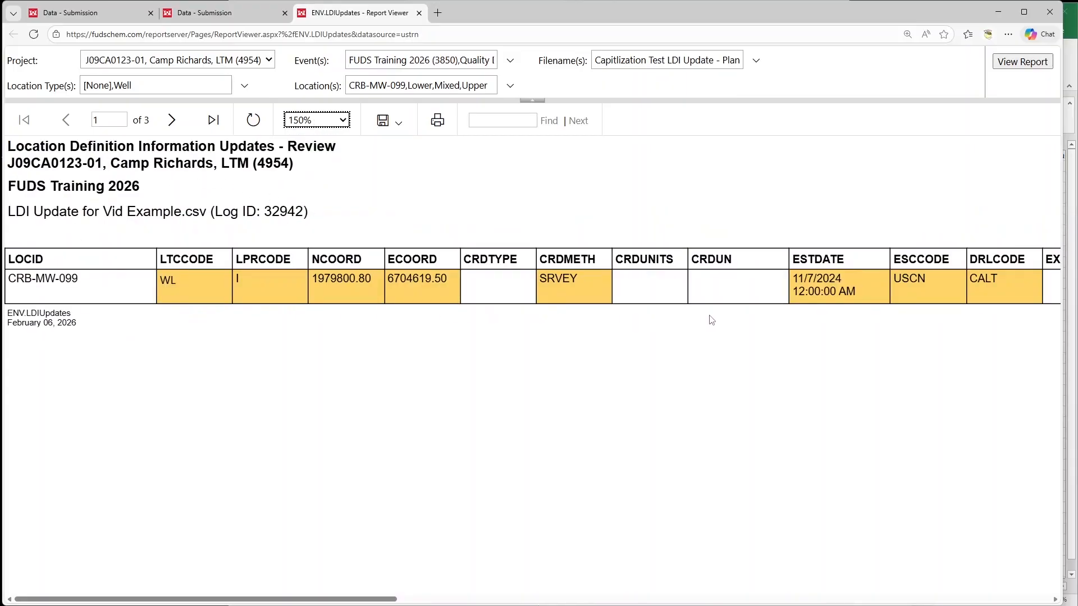
pyautogui.click(739, 331)
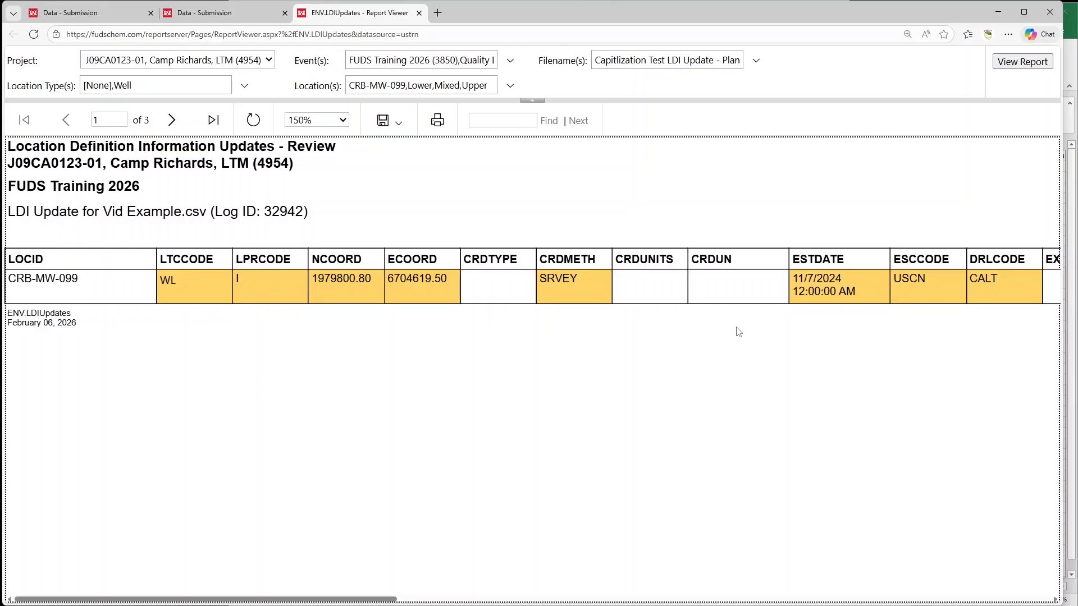
pyautogui.hscroll(5, 739, 332)
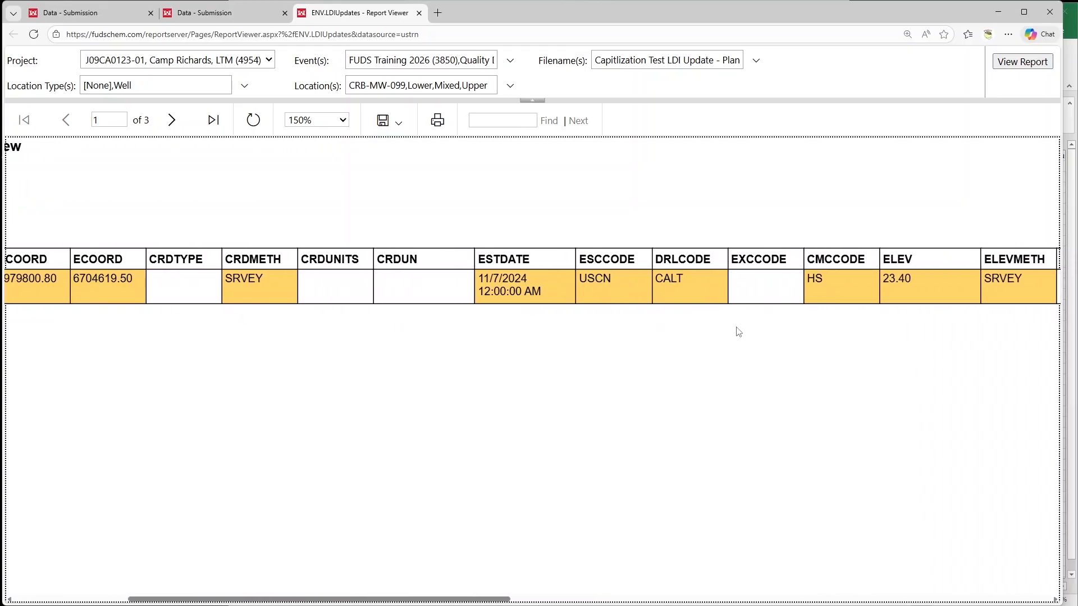
pyautogui.hscroll(6, 739, 332)
pyautogui.hscroll(8, 738, 332)
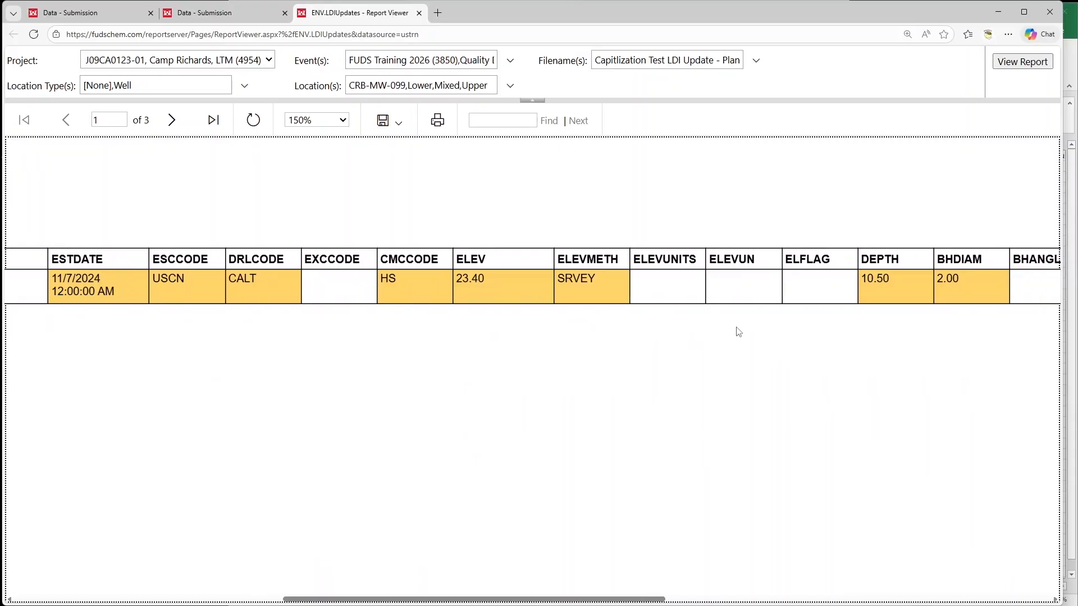
pyautogui.hscroll(10, 739, 332)
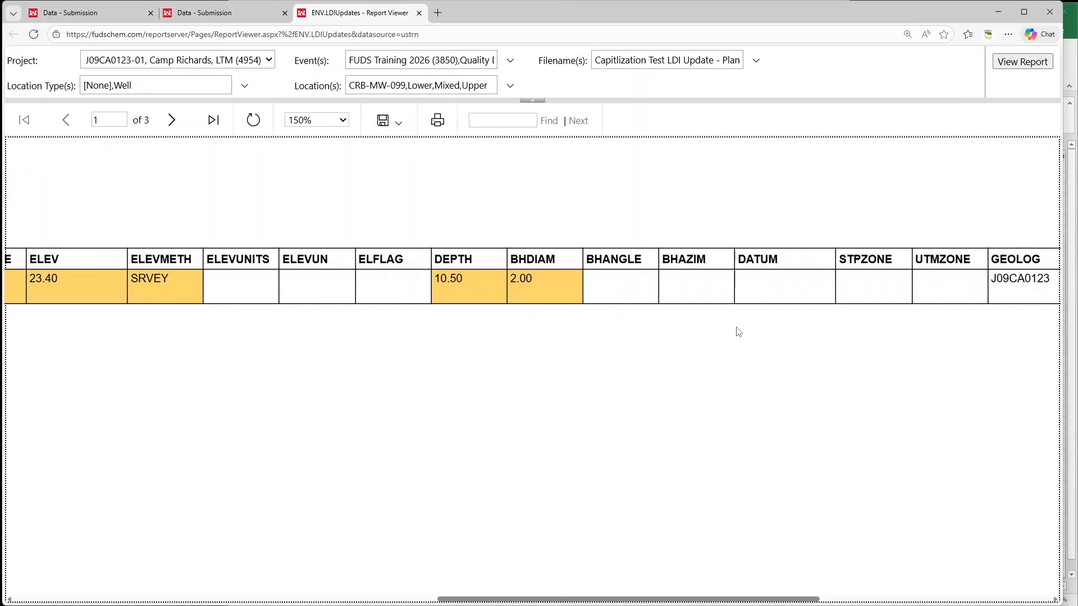
pyautogui.hscroll(5, 739, 332)
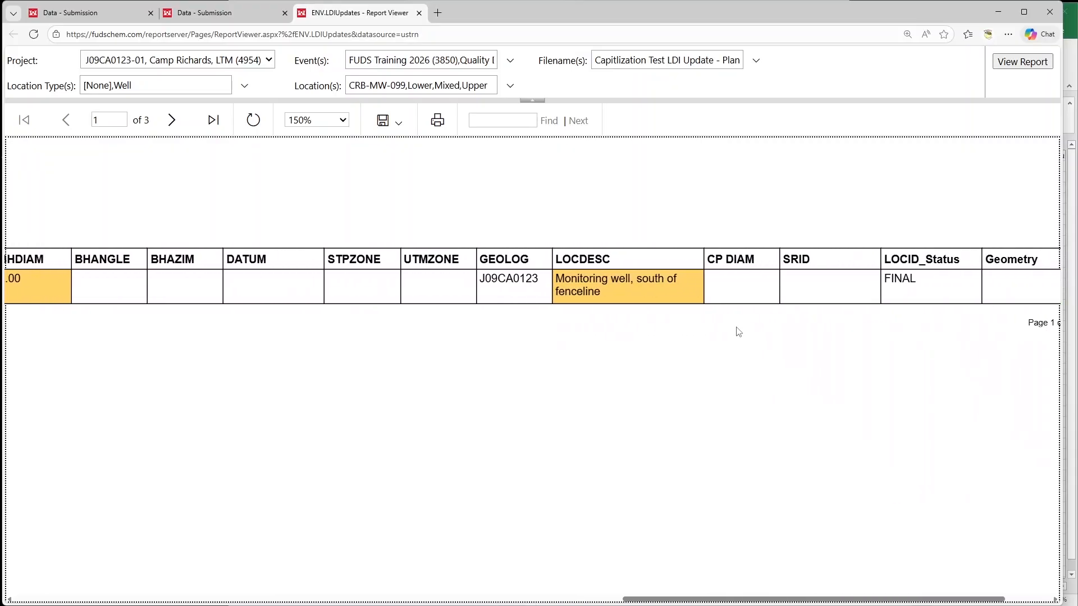